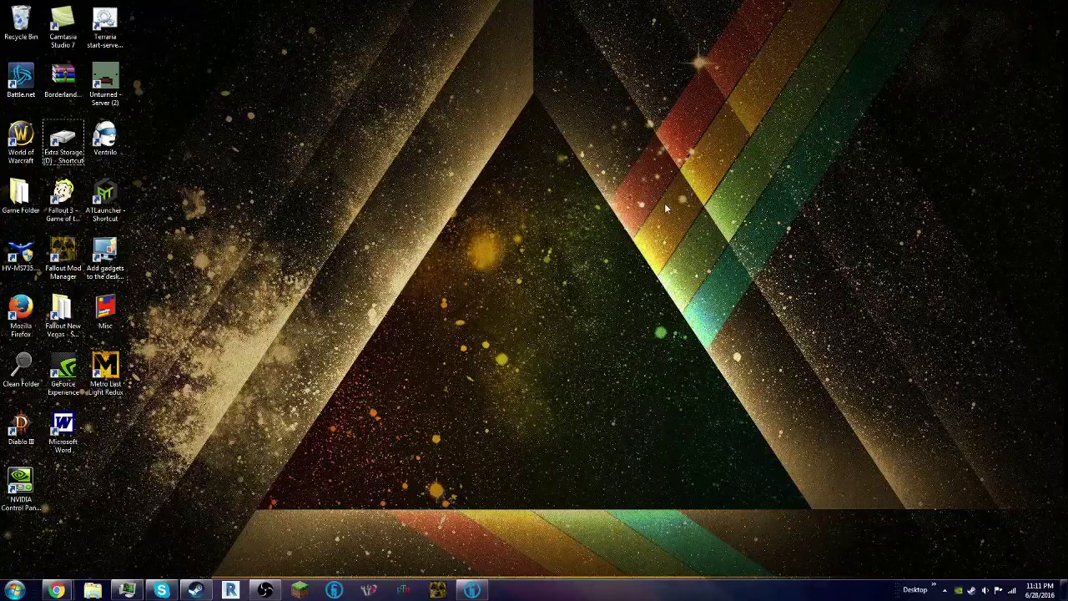
Check the Tekkit Legends modpack in the Technic Launcher and minimise the launcher
click(473, 590)
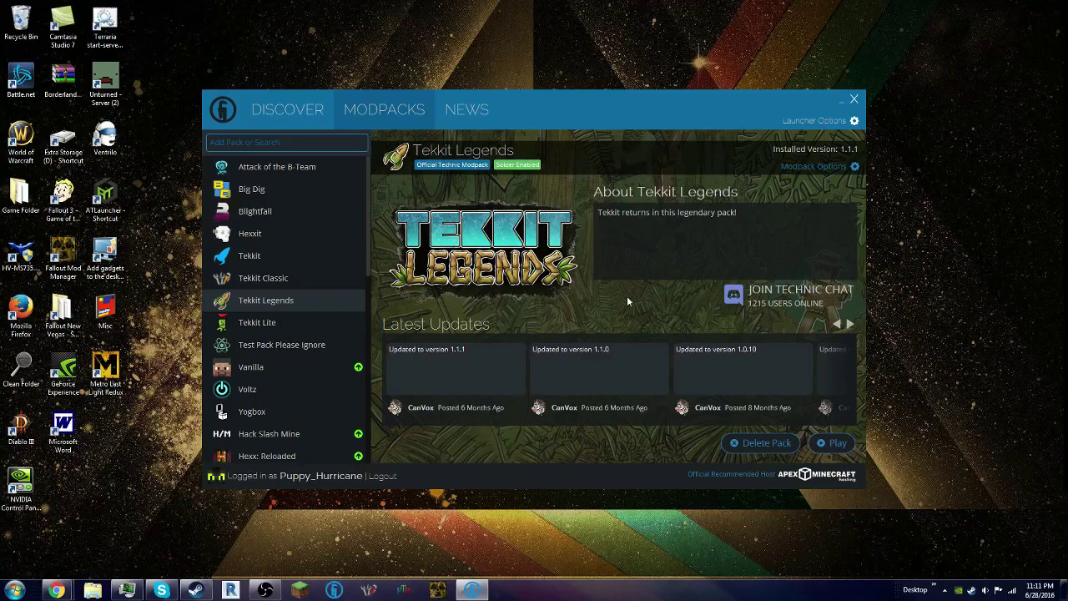
click(841, 99)
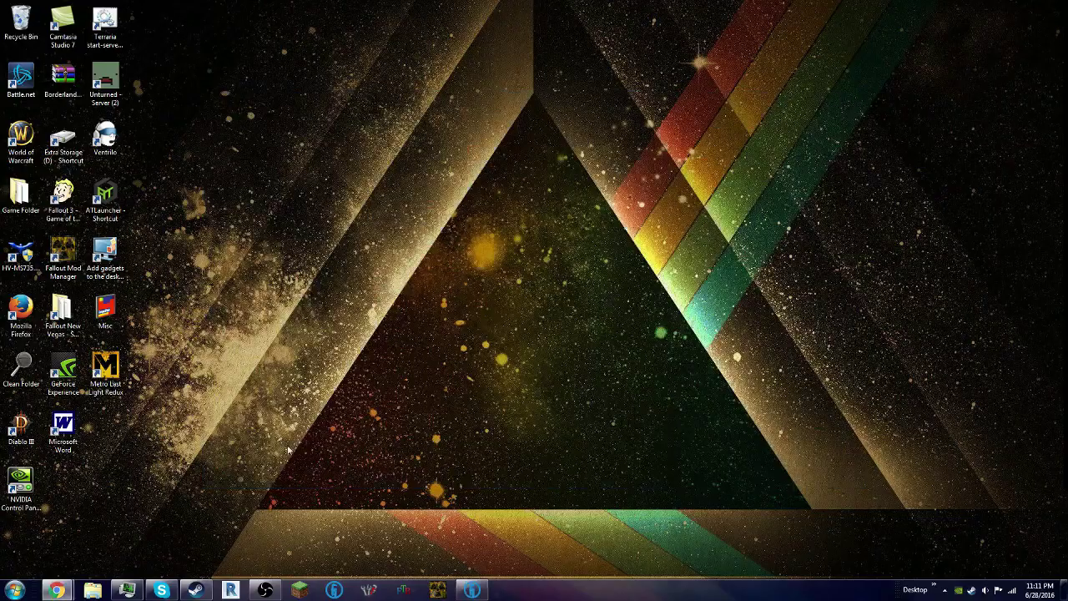
Switch to Chrome and examine the Tekkit Legends patch page, including its 128x and 64x downloads for MC1.7.10
mouse_move(56, 588)
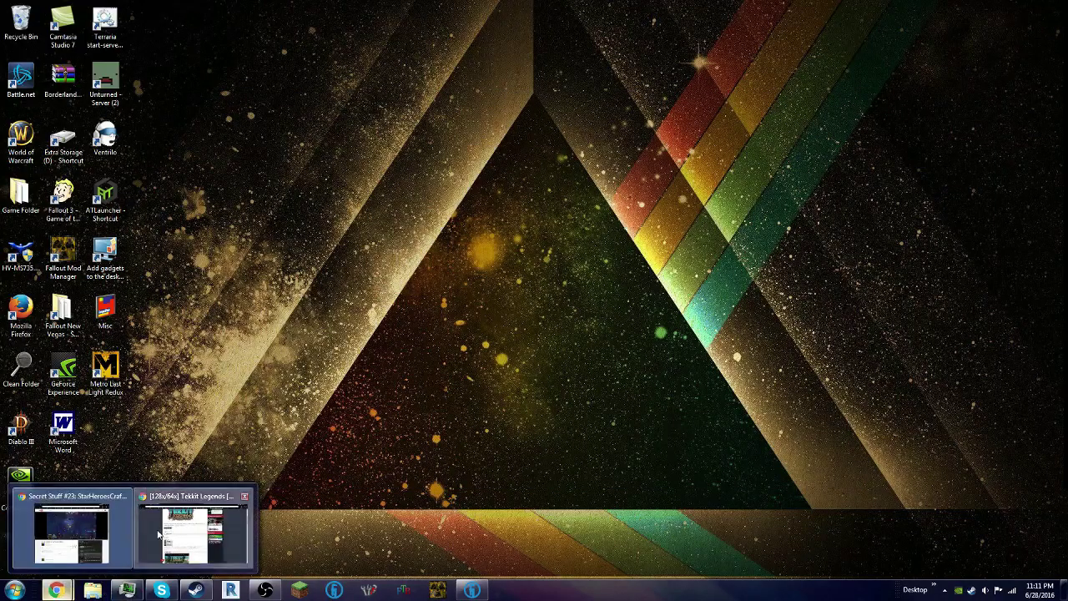
click(159, 535)
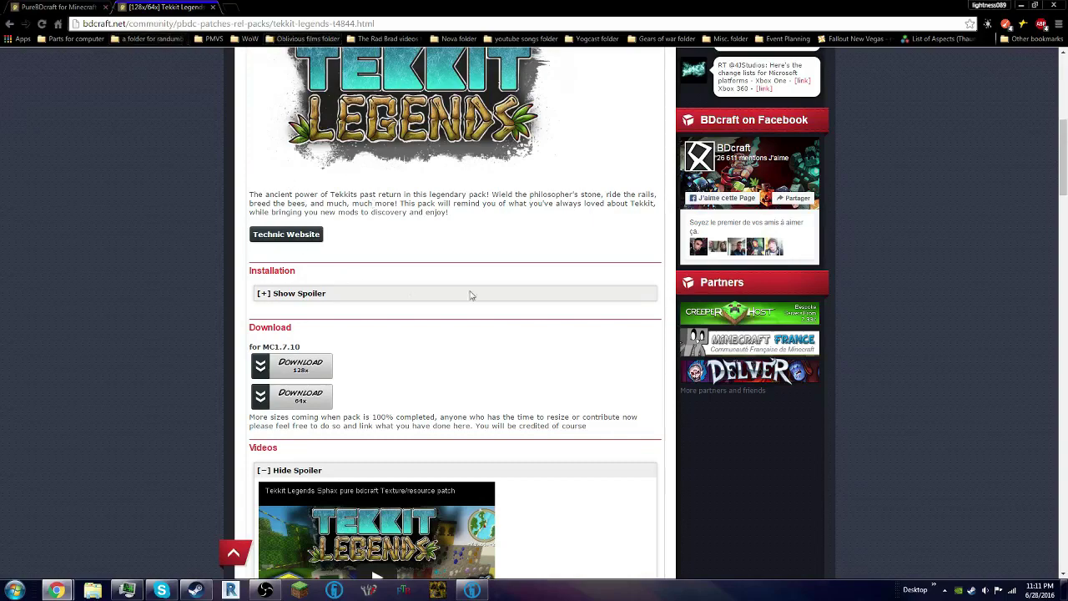
scroll(518, 297, up, 2)
scroll(518, 296, up, 4)
scroll(520, 310, down, 4)
scroll(520, 315, down, 3)
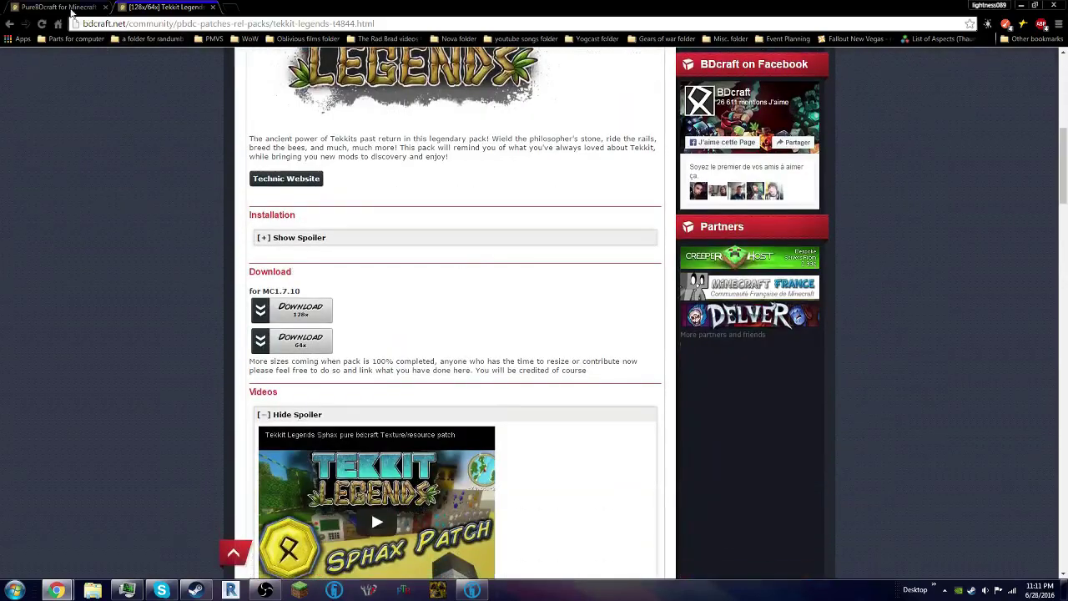
Examine the older PureBDcraft versions for MC1.7.10 and compare their resolutions with those of the Tekkit Legends patch
key(ctrl+shift+Tab)
scroll(217, 246, down, 5)
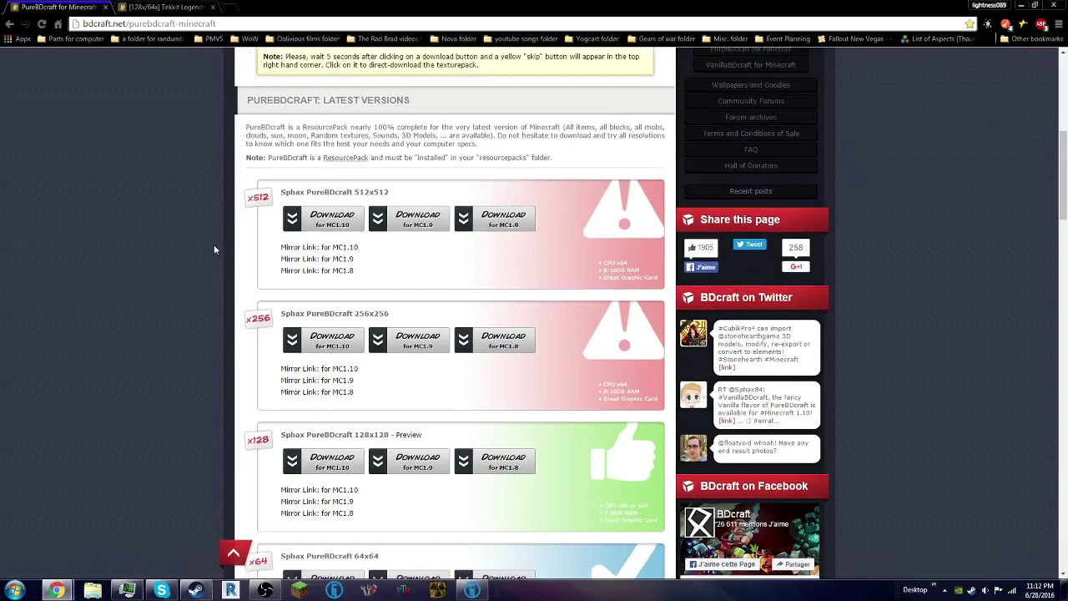
scroll(214, 248, down, 7)
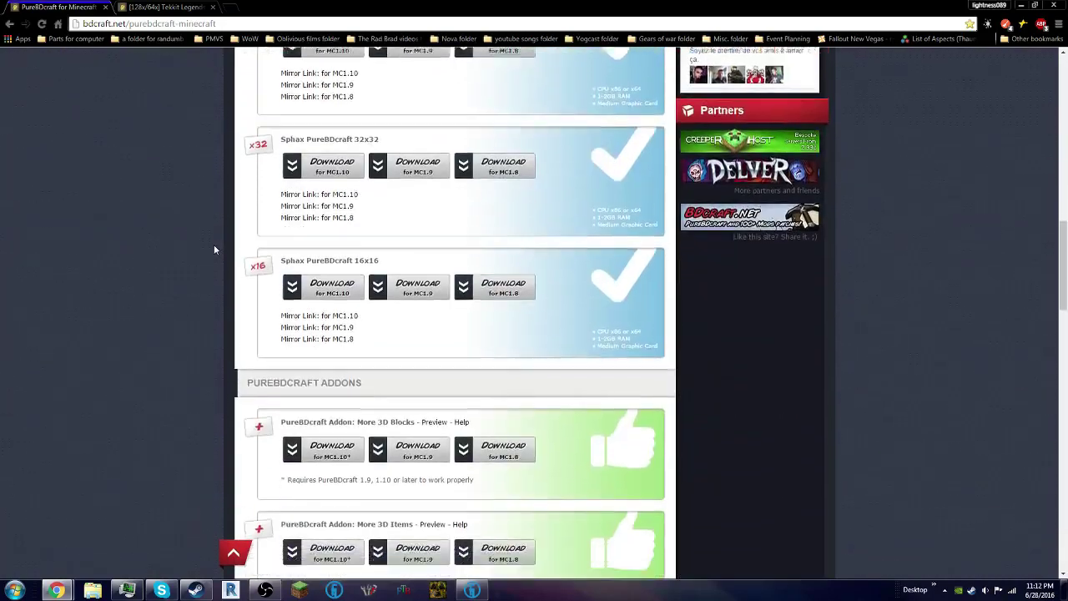
scroll(214, 249, down, 7)
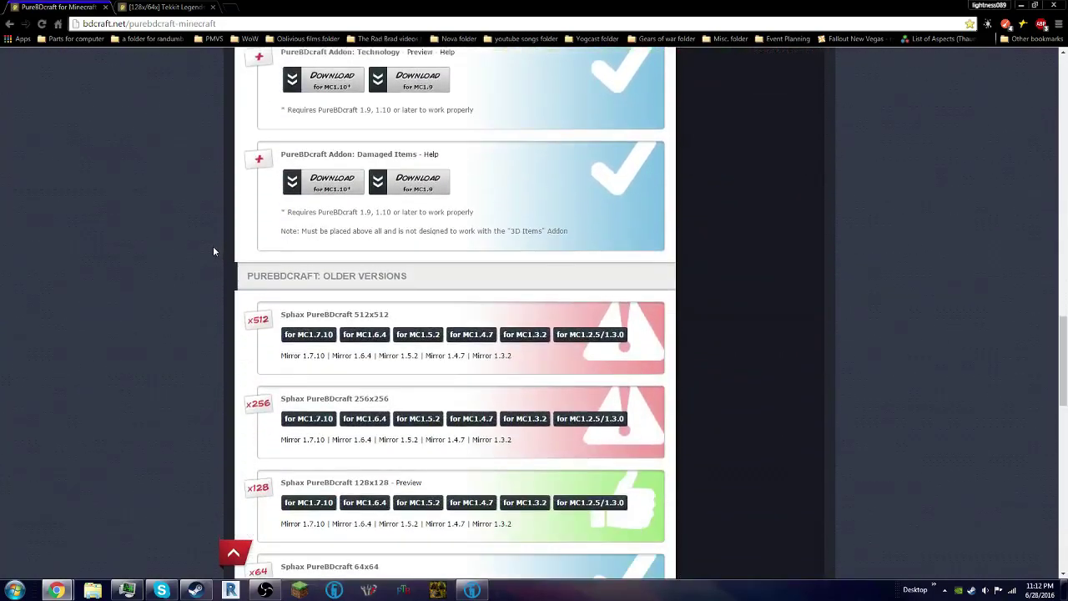
scroll(213, 251, down, 3)
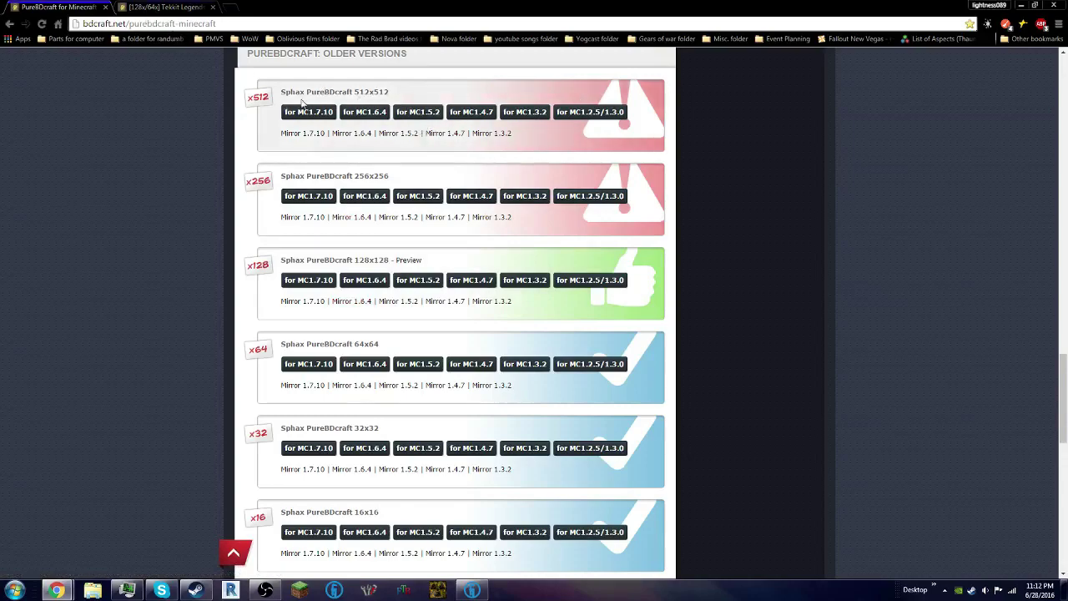
key(ctrl+Tab)
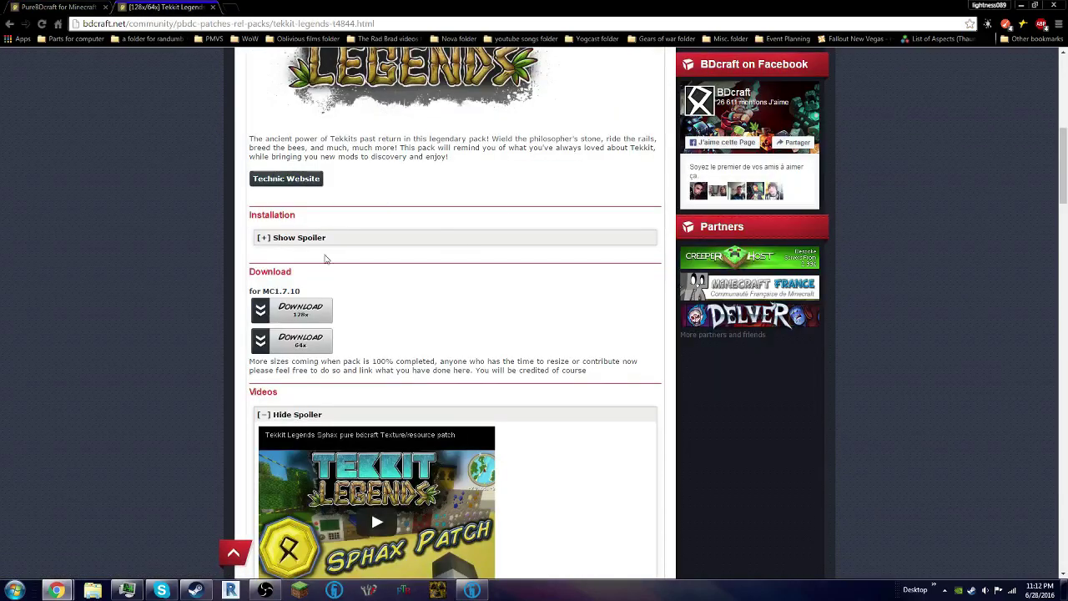
click(40, 6)
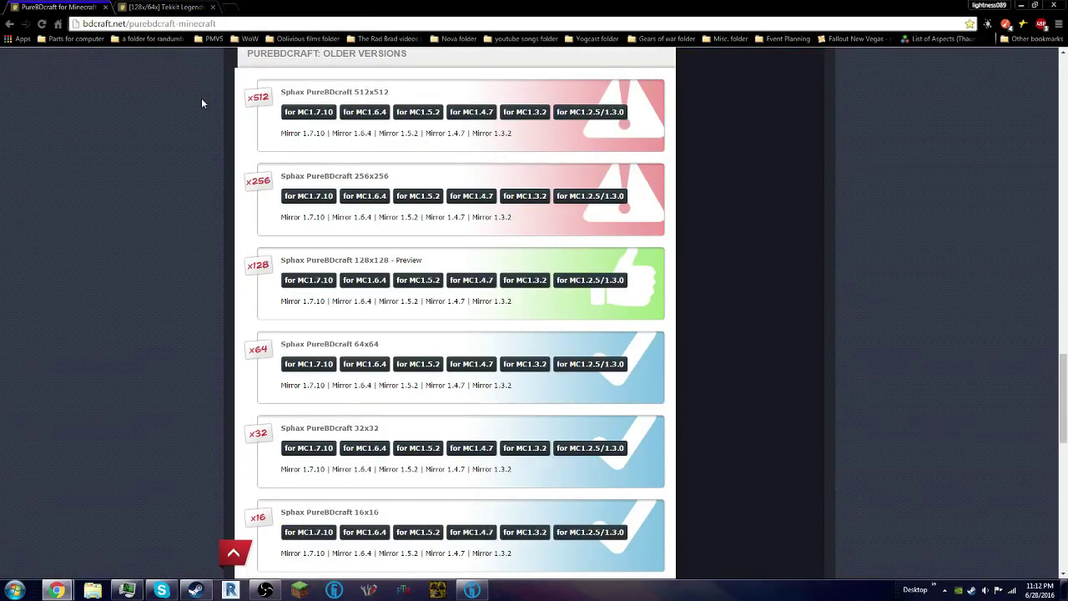
key(ctrl+Tab)
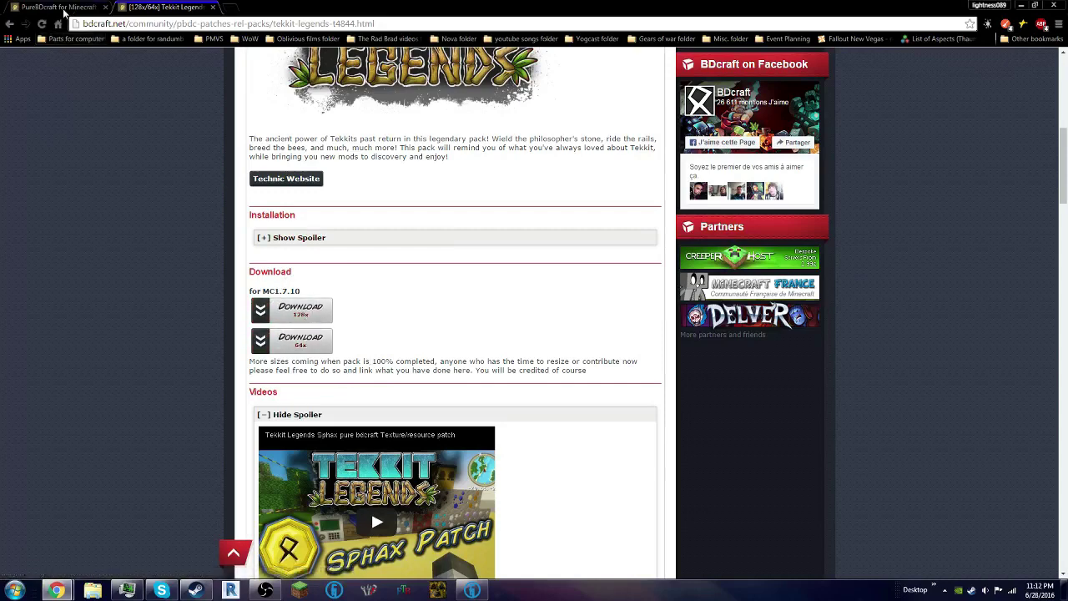
Download the Sphax PureBDcraft 128x128 pack for MC1.7.10, skipping the ad, and close the leftover ad and download pages
key(ctrl+shift+Tab)
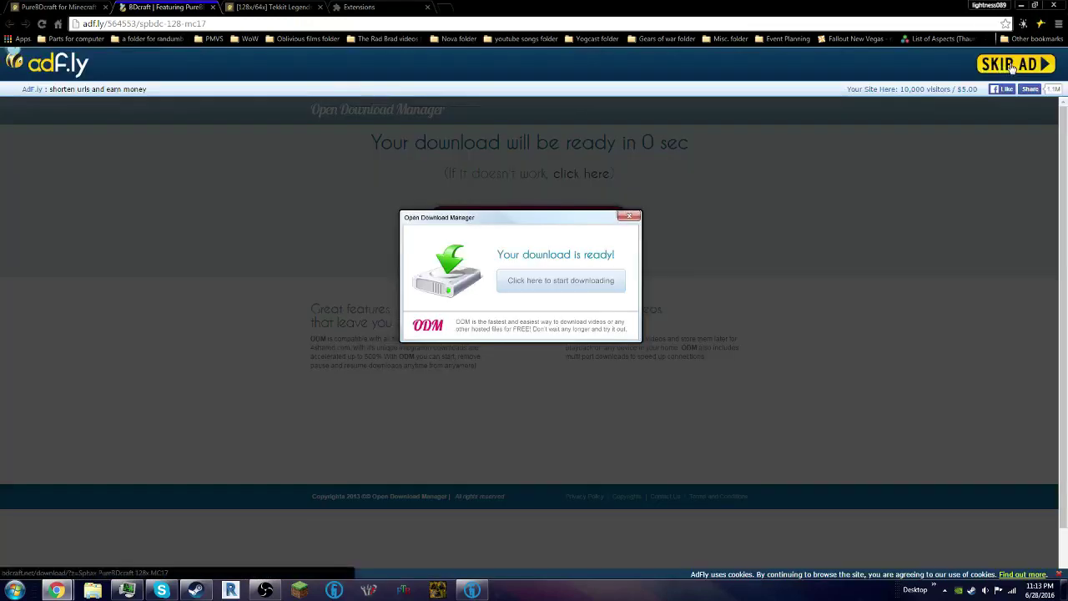
click(1013, 66)
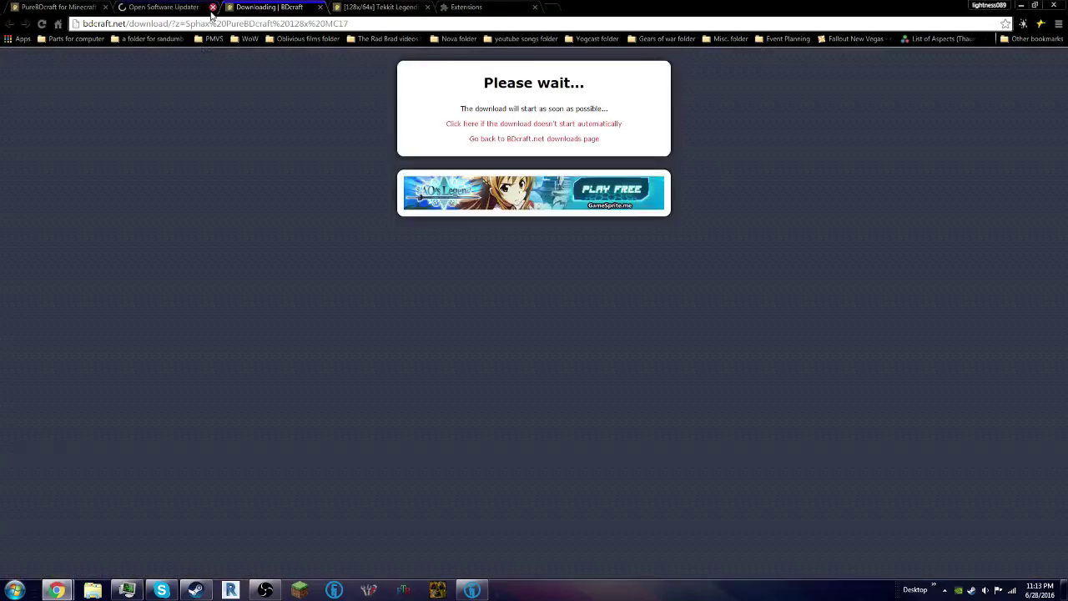
click(213, 7)
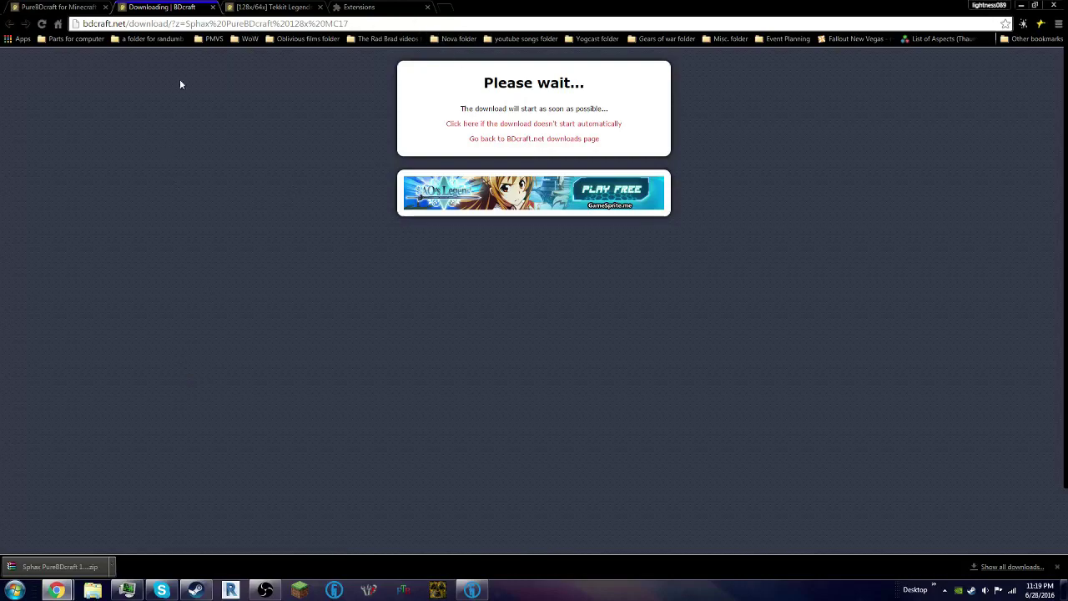
click(212, 7)
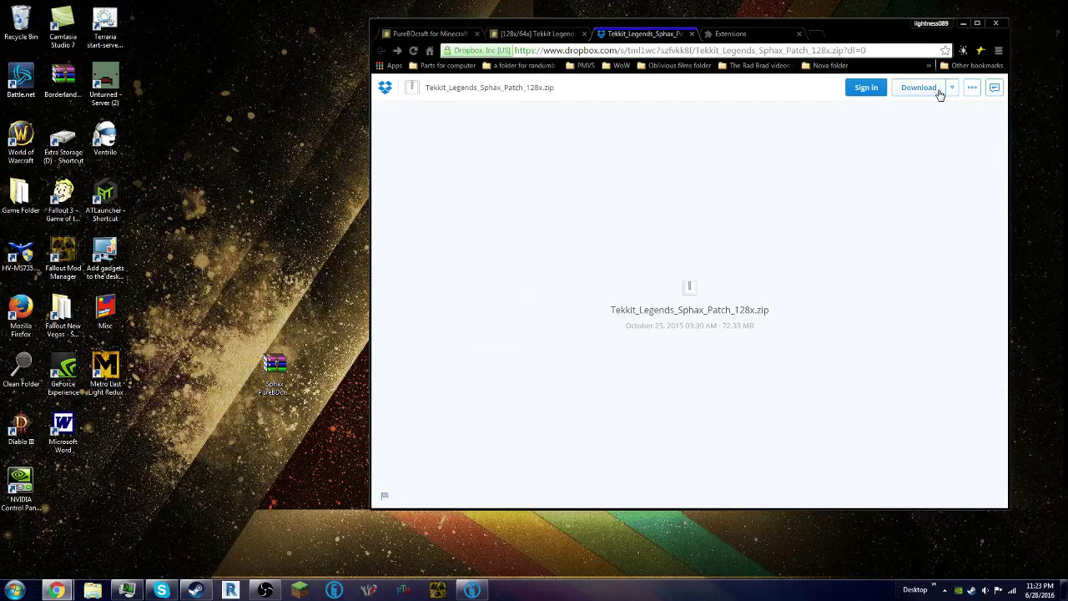
Download Tekkit_Legends_Sphax_Patch_128x.zip from Dropbox and place it on the desktop below the PureBDcraft archive
click(952, 90)
click(549, 34)
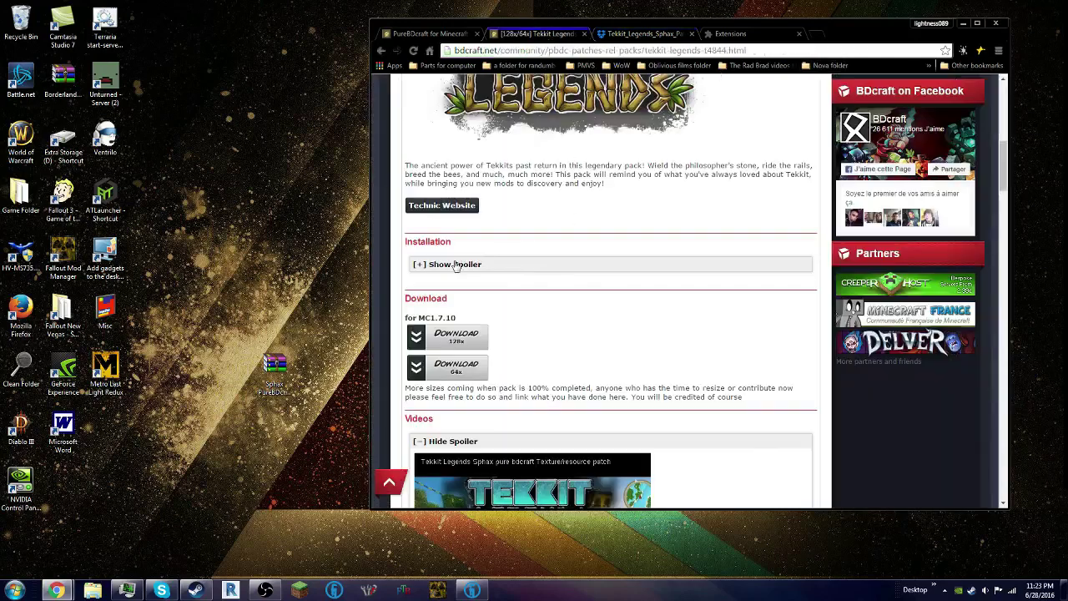
click(652, 34)
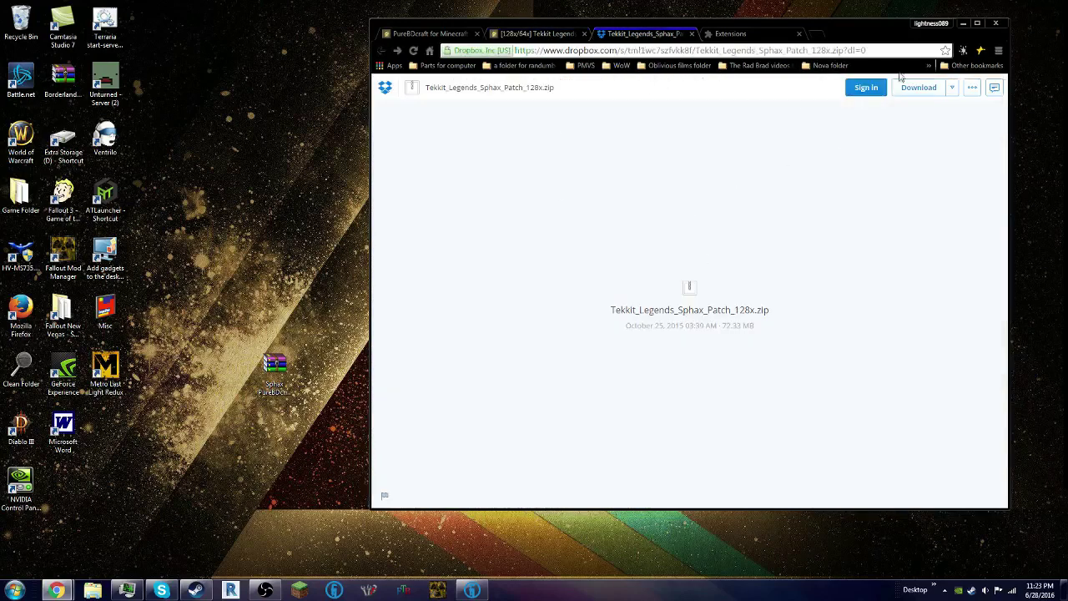
click(954, 89)
click(894, 118)
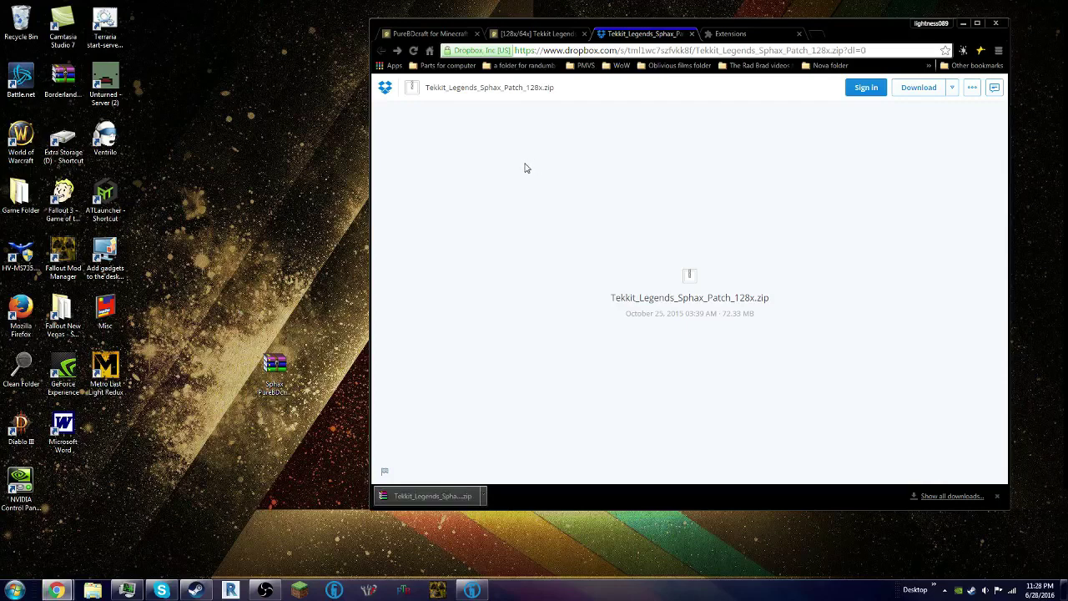
drag(429, 498, 276, 427)
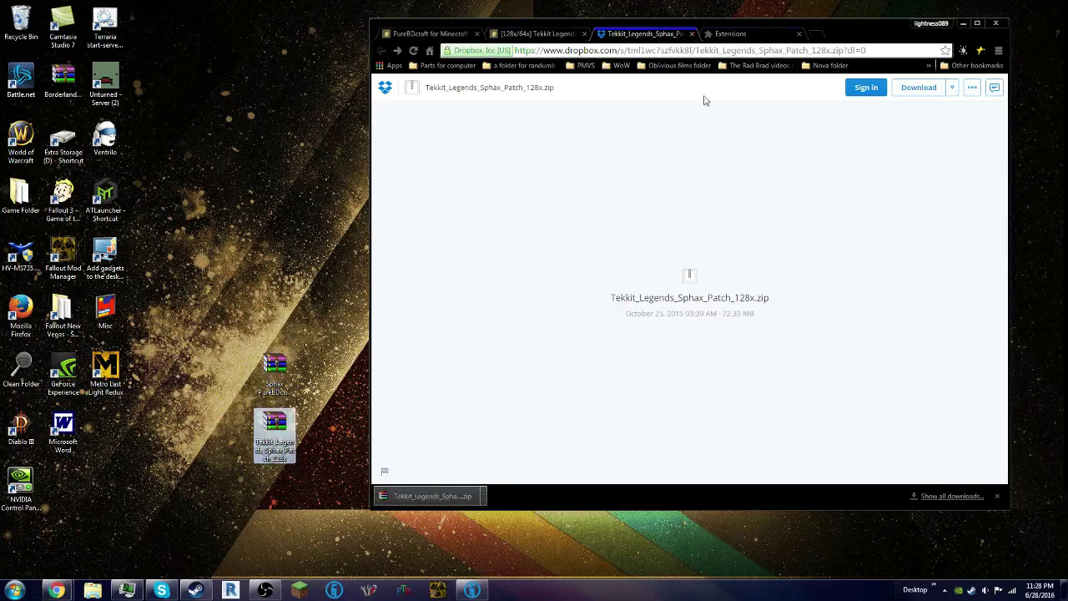
click(962, 24)
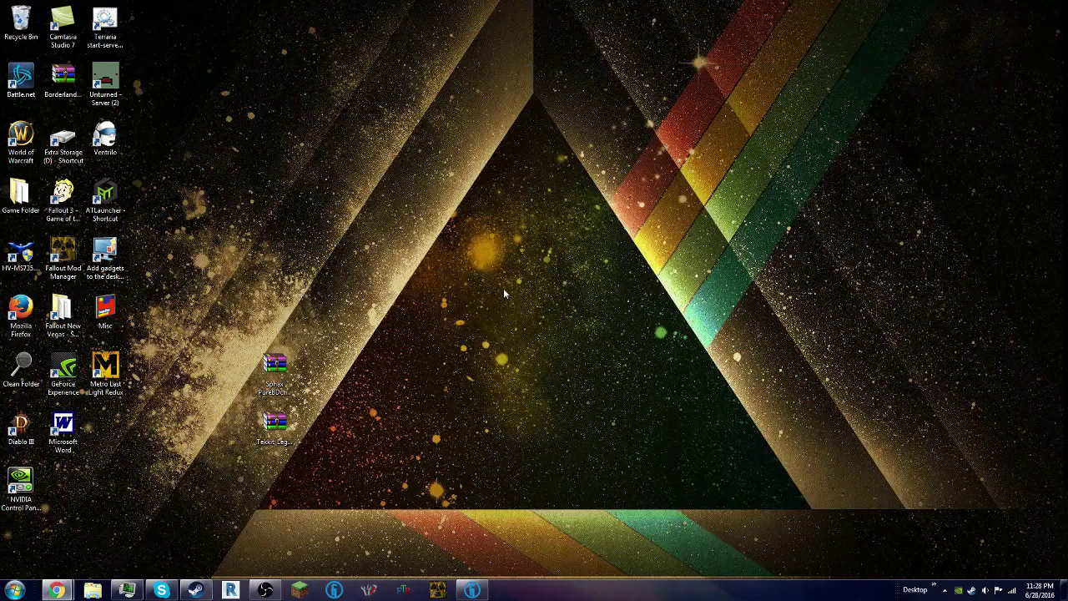
Open the Sphax PureBDcraft and Tekkit Legends patch archives in WinRAR and arrange their windows side by side
double_click(278, 365)
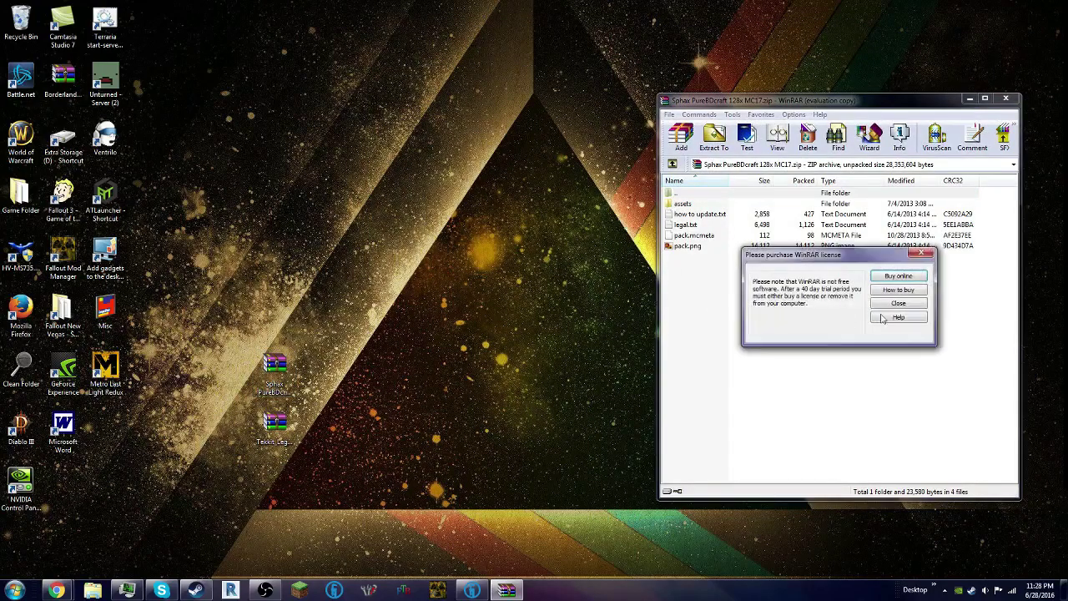
click(900, 290)
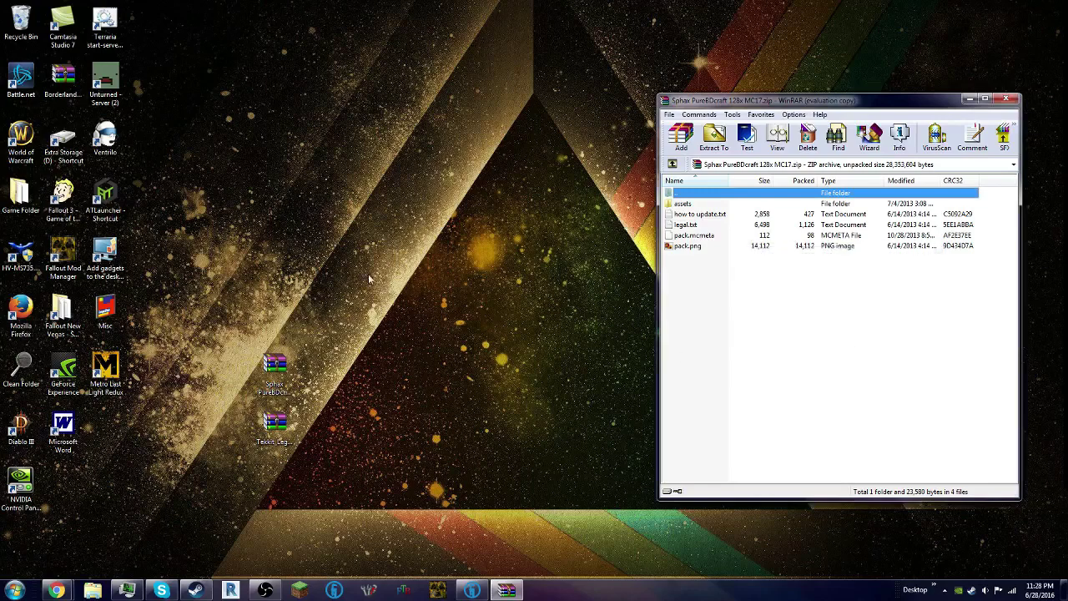
double_click(288, 414)
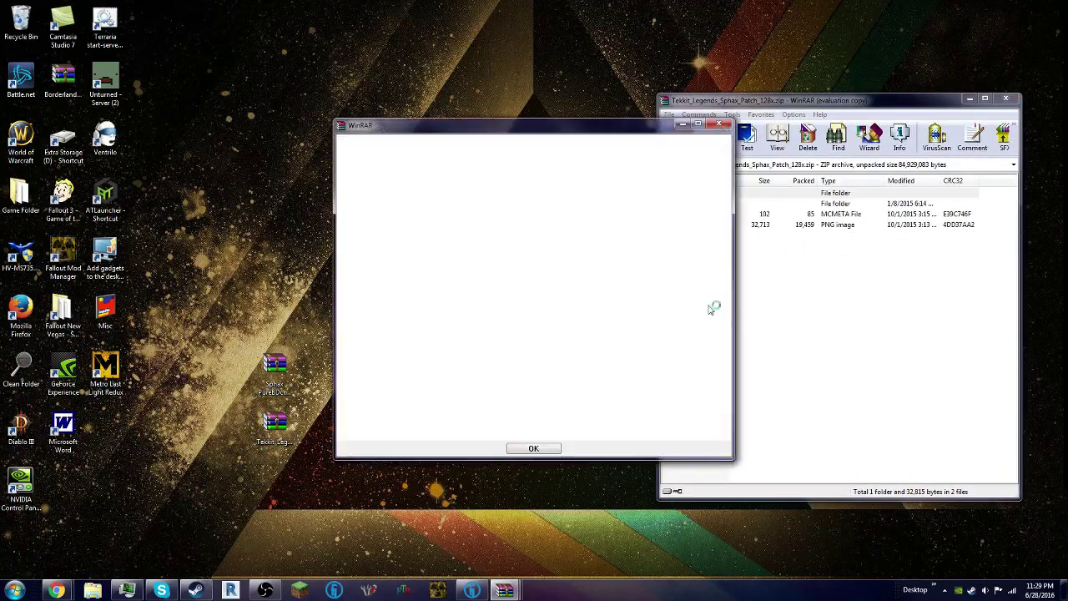
click(718, 121)
drag(791, 101, 389, 99)
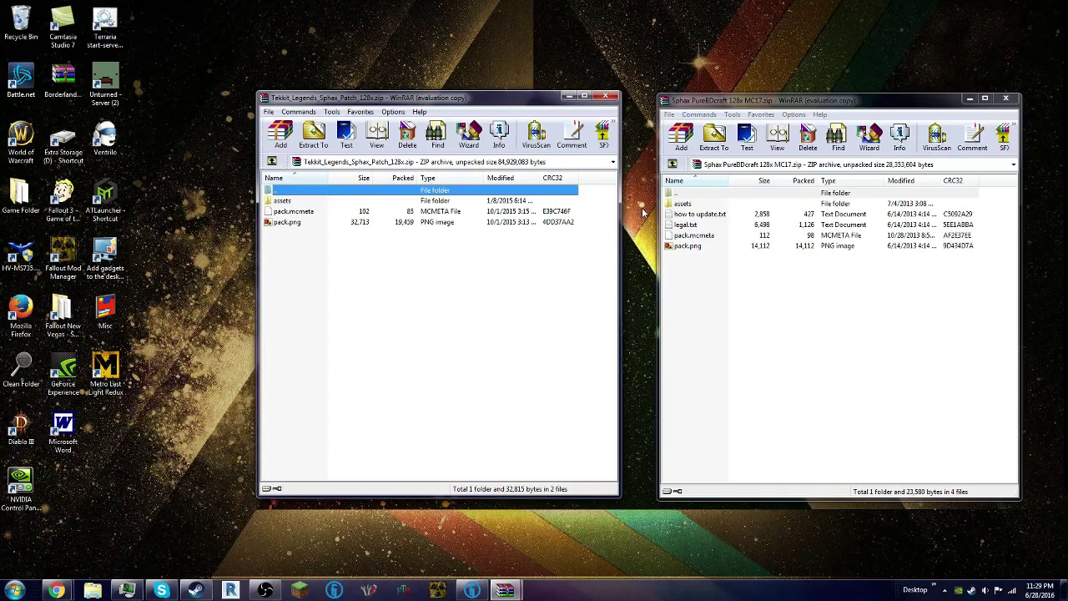
Add all folders from the patch archive's assets folder to the assets folder of Sphax PureBDcraft 128x MC17.zip
double_click(686, 206)
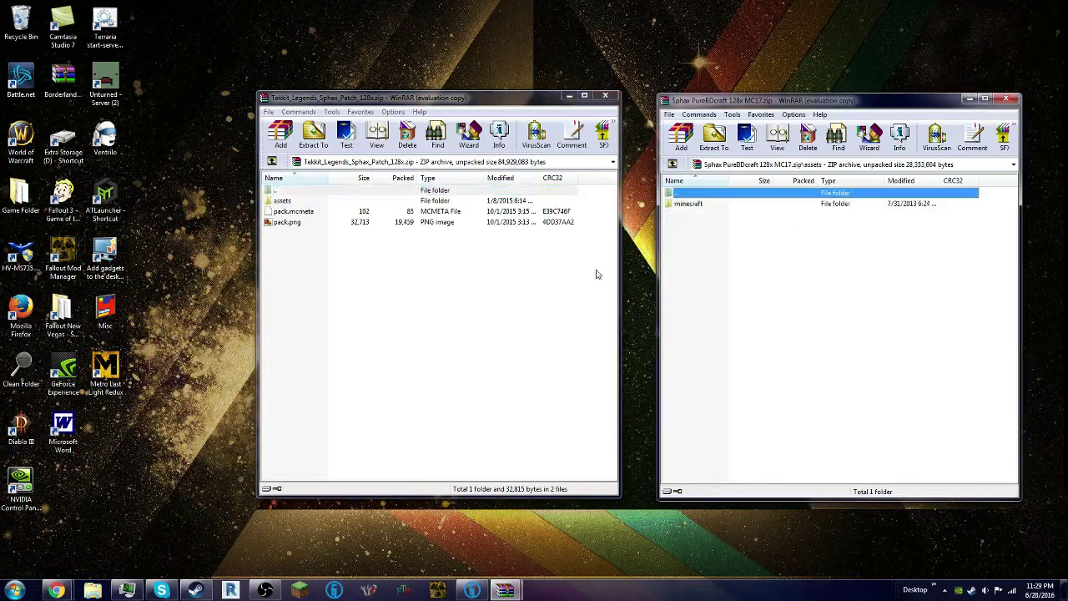
double_click(284, 202)
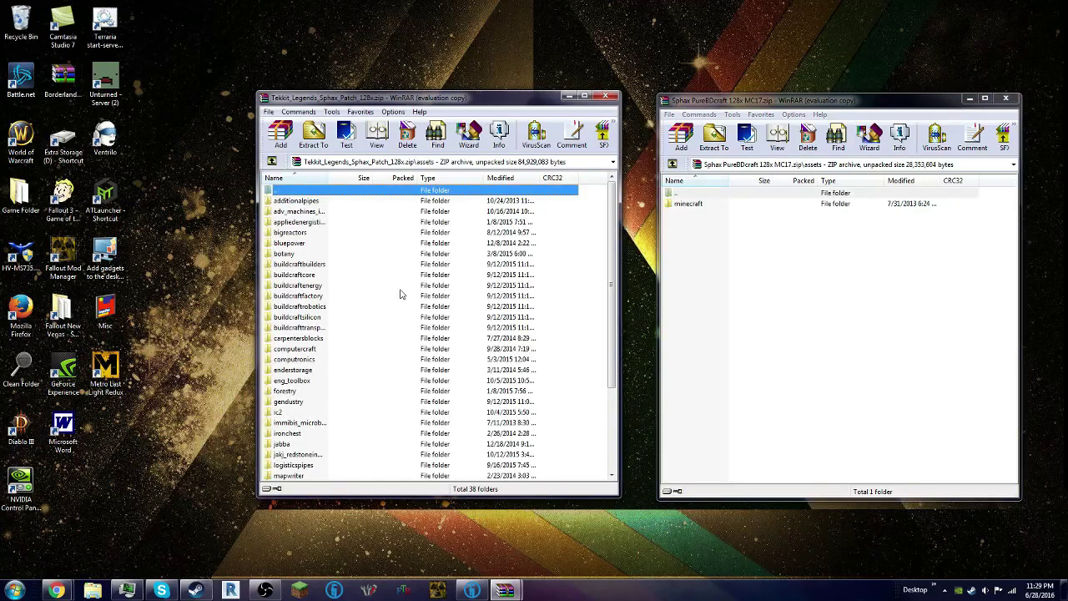
key(ctrl+a)
drag(366, 264, 800, 284)
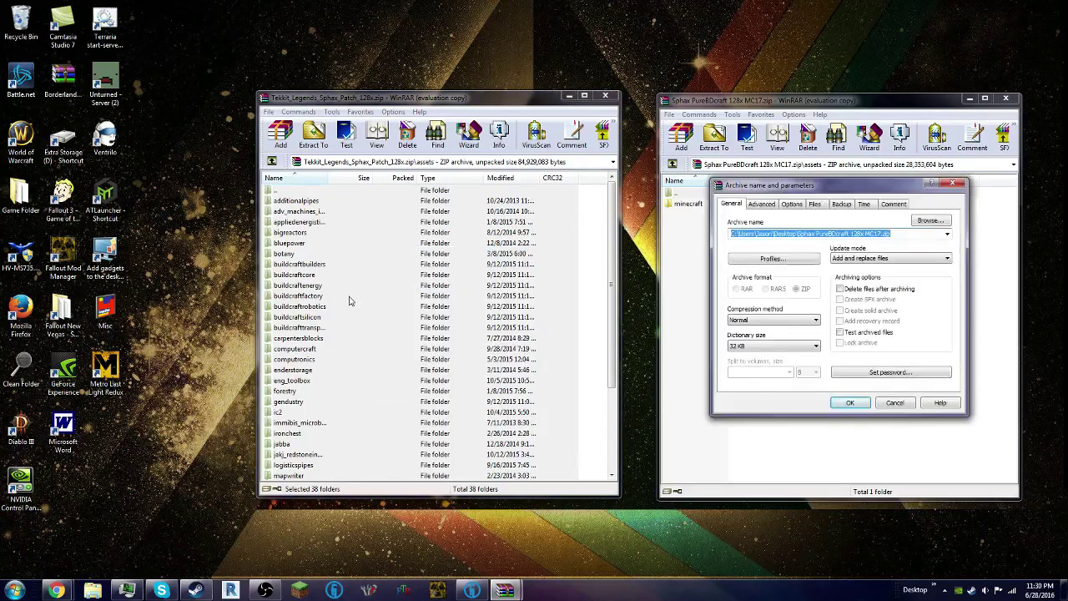
click(850, 403)
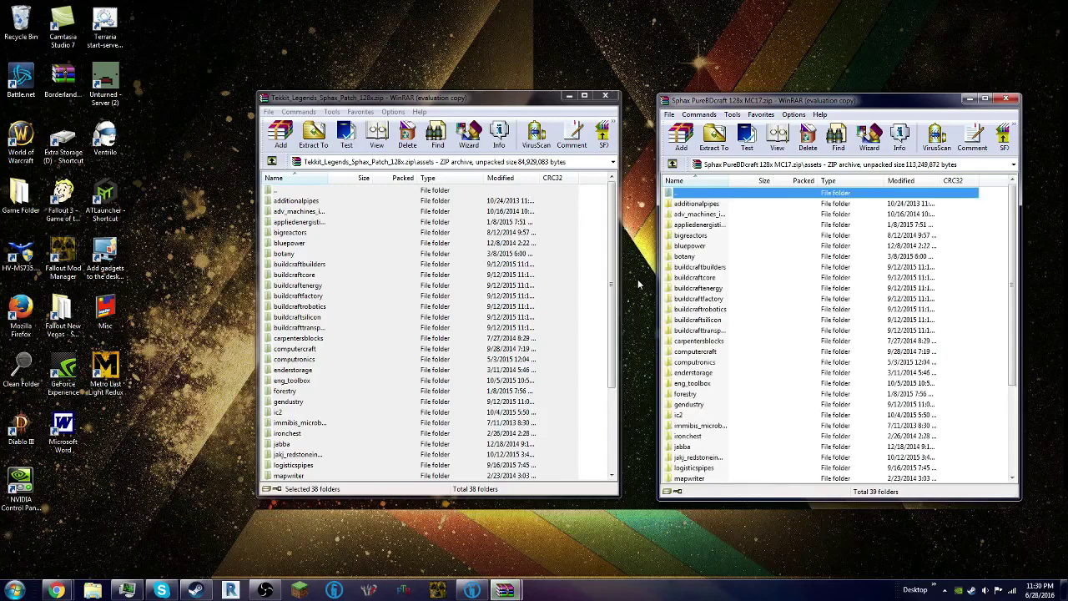
Replace pack.mcmeta and pack.png at the root of the PureBDcraft archive with the patch archive's versions
double_click(678, 194)
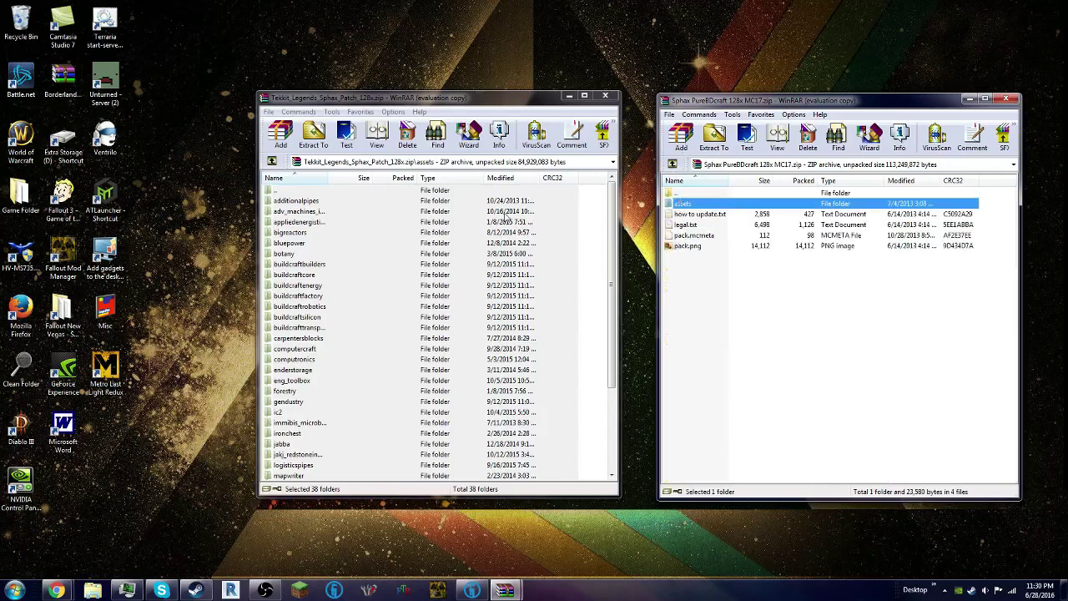
double_click(301, 190)
drag(294, 247, 308, 218)
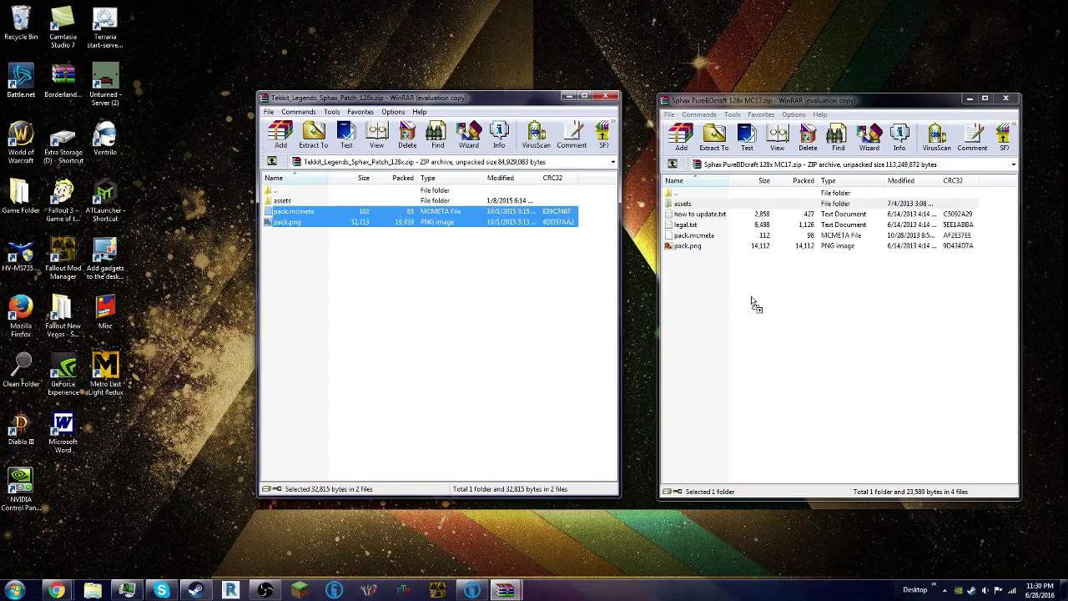
drag(752, 303, 753, 304)
click(848, 404)
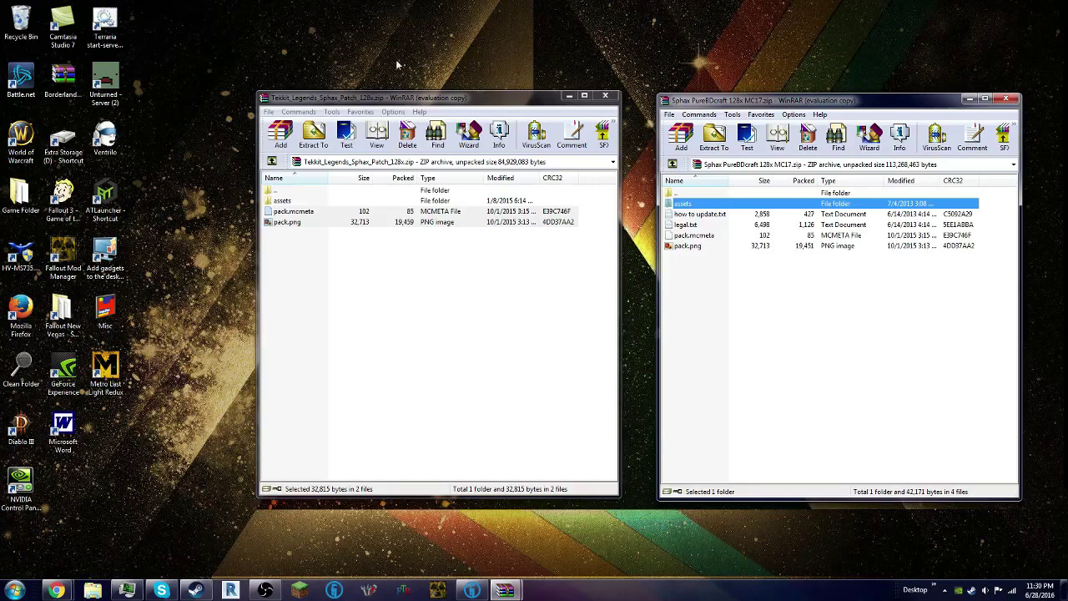
Close the Tekkit Legends patch archive and remove its zip file from the desktop
click(605, 98)
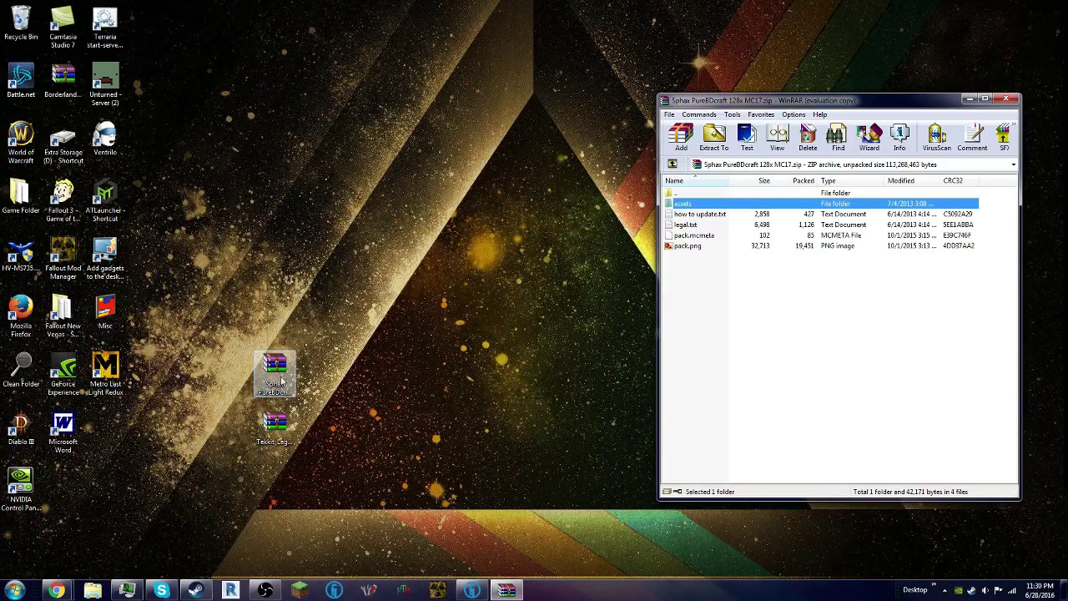
drag(265, 423, 97, 52)
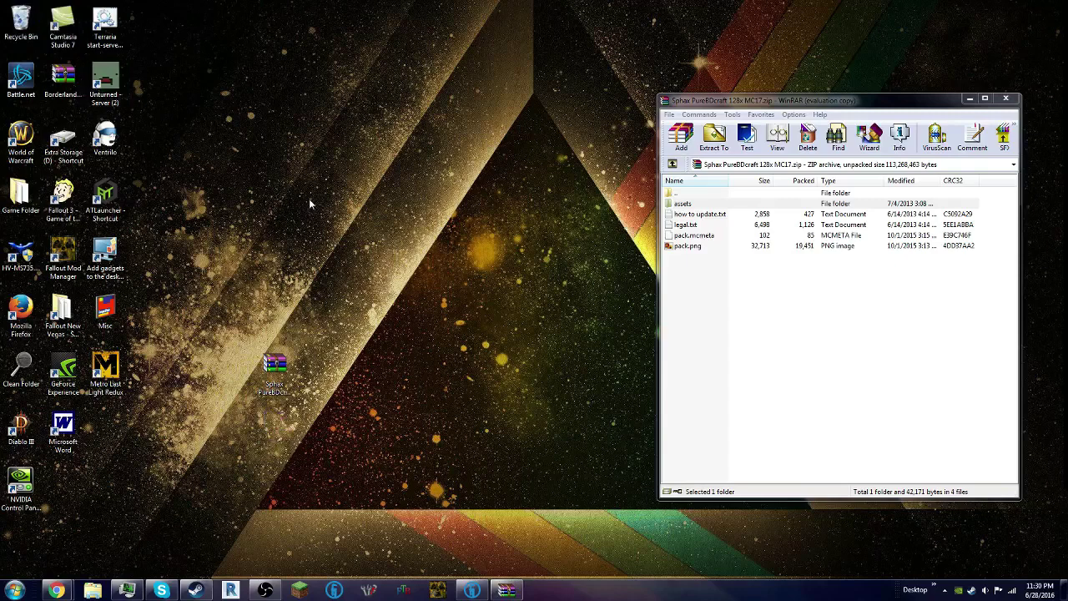
Open the AppData Roaming folder via %appdata% and place its window beside the WinRAR window
key(super+r)
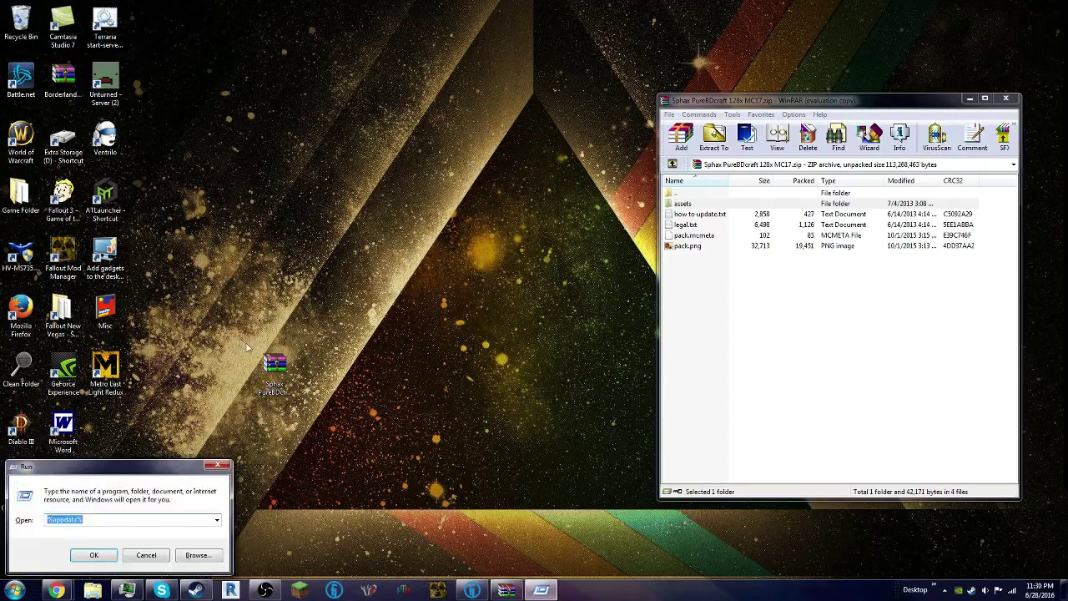
click(30, 588)
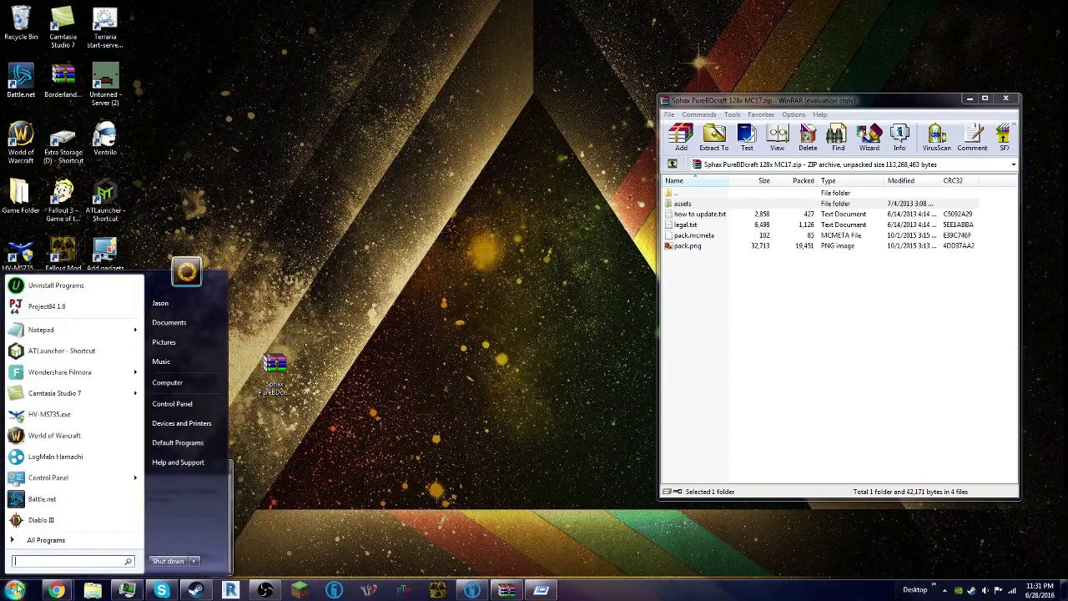
click(17, 589)
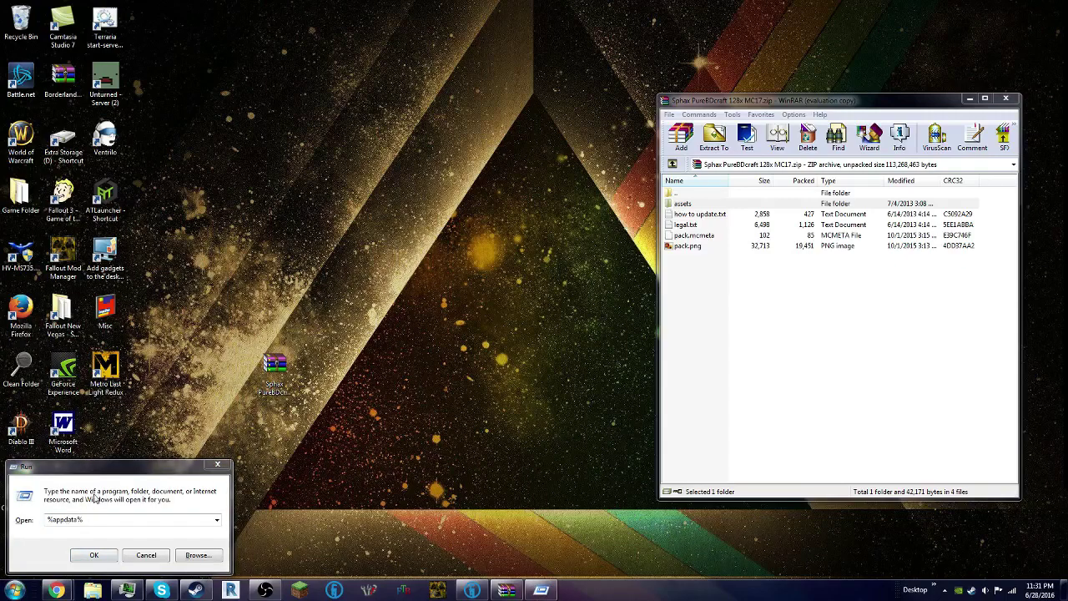
click(94, 556)
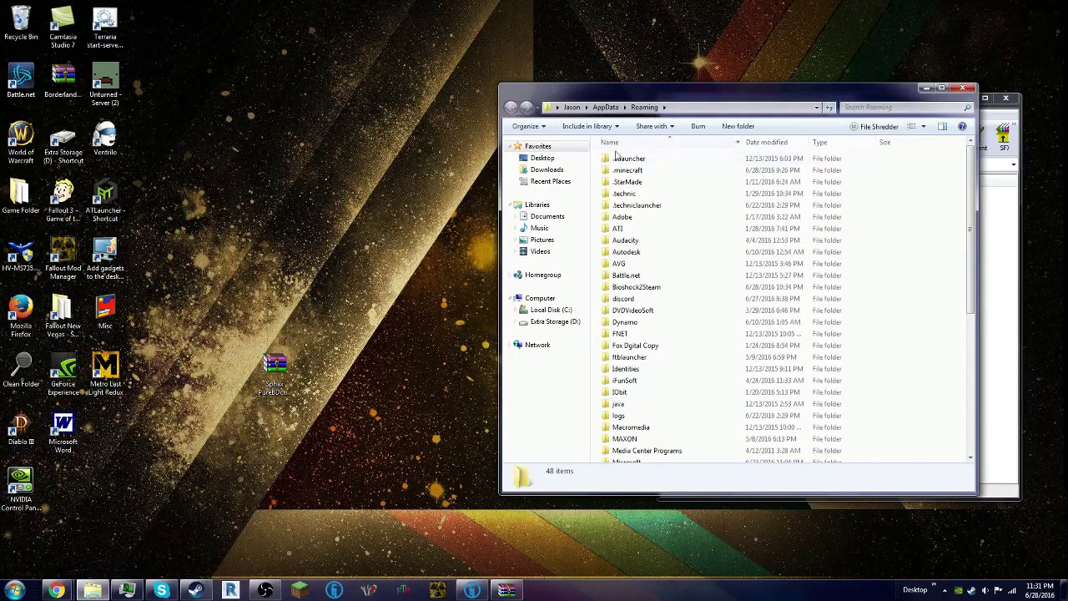
drag(659, 90, 298, 67)
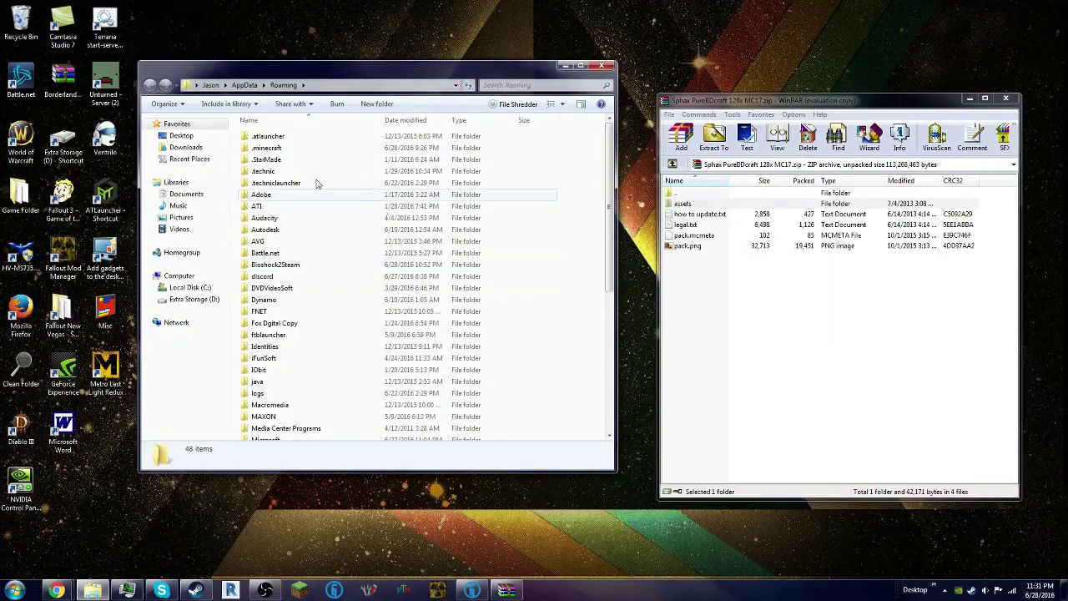
Go to the resourcepacks folder of the tekkit-legends modpack under .technic\modpacks
double_click(264, 171)
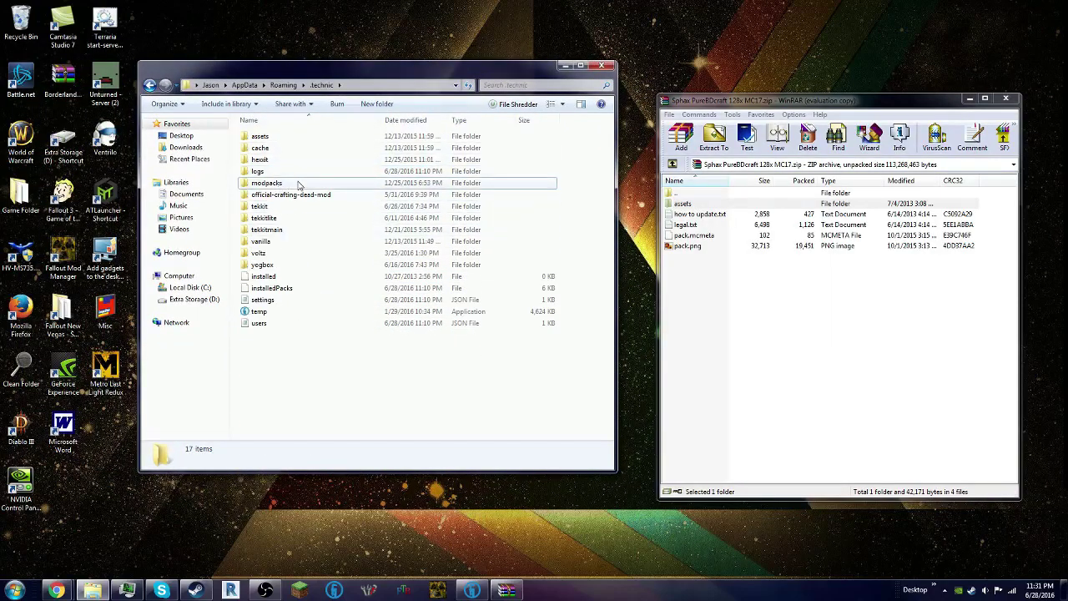
double_click(267, 182)
scroll(311, 323, down, 1)
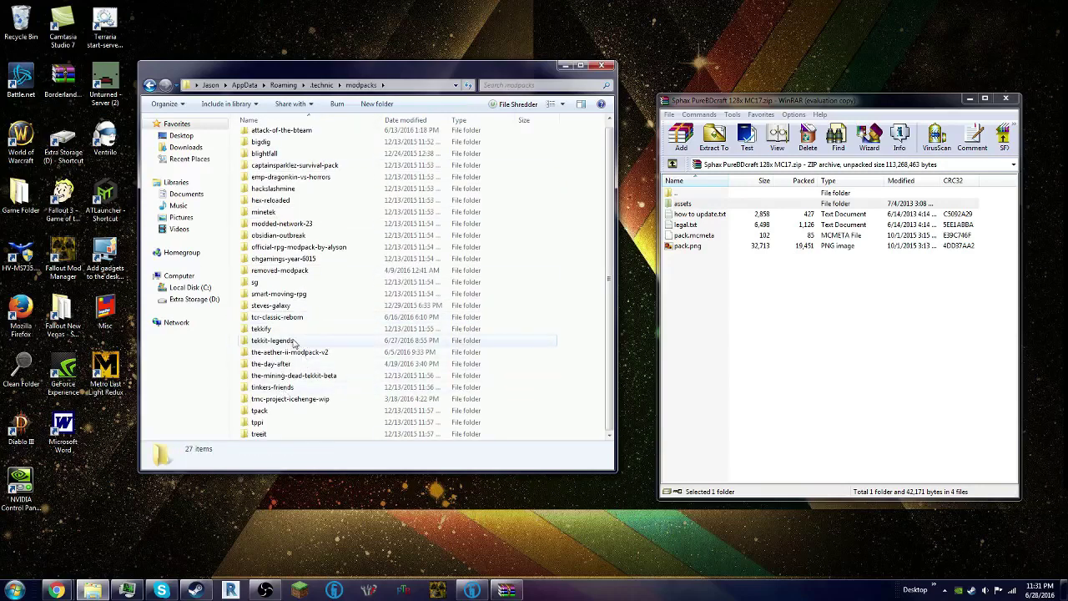
double_click(275, 340)
double_click(282, 241)
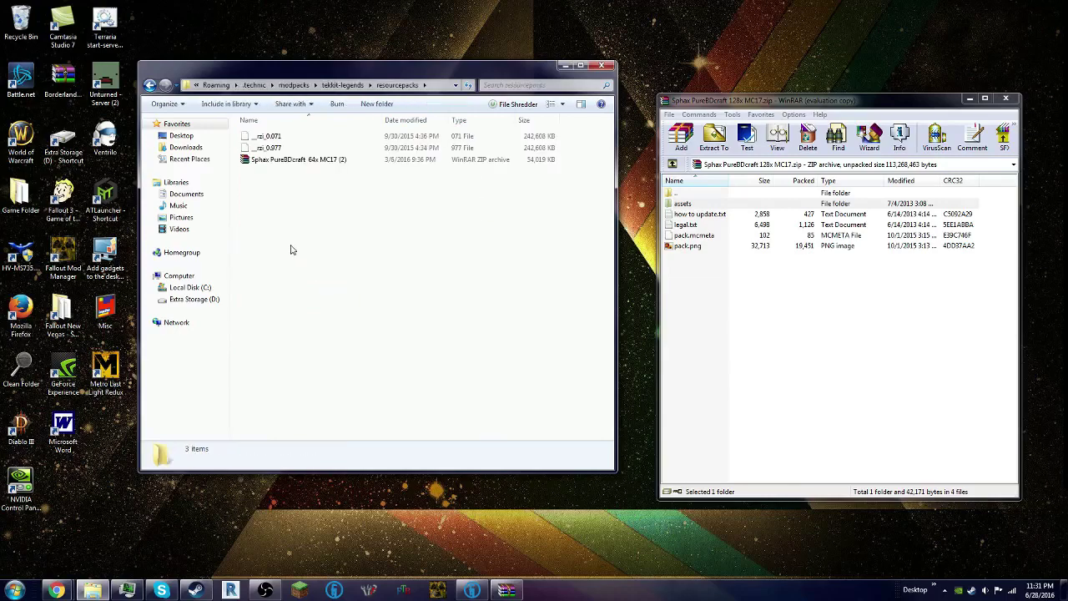
Move the Sphax PureBDcraft 128x MC17 zip from the desktop into the resourcepacks folder, then close the folder and WinRAR windows
drag(428, 75, 652, 77)
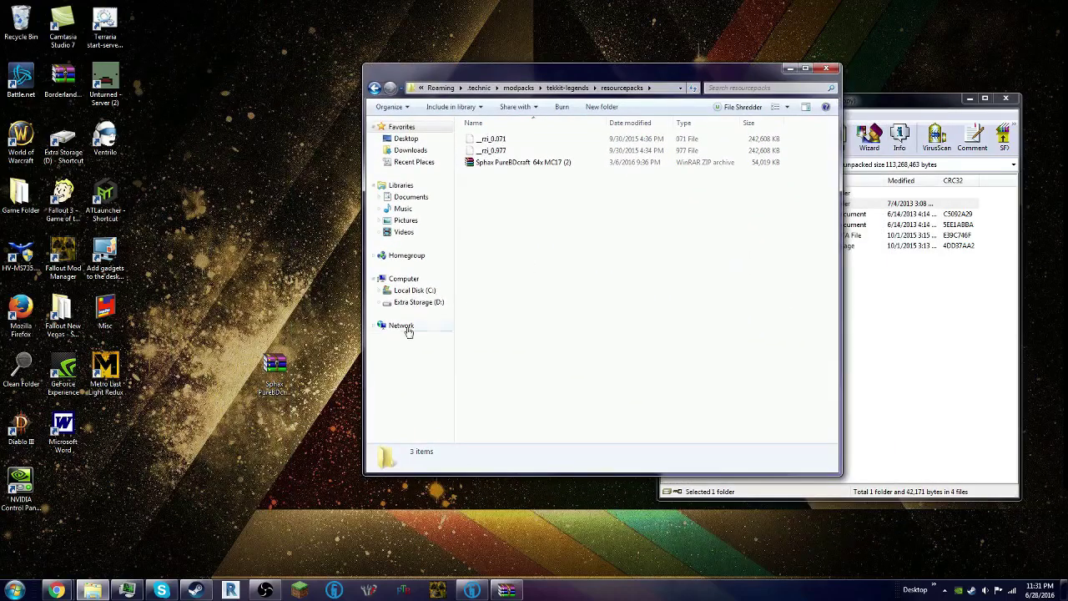
drag(276, 367, 544, 288)
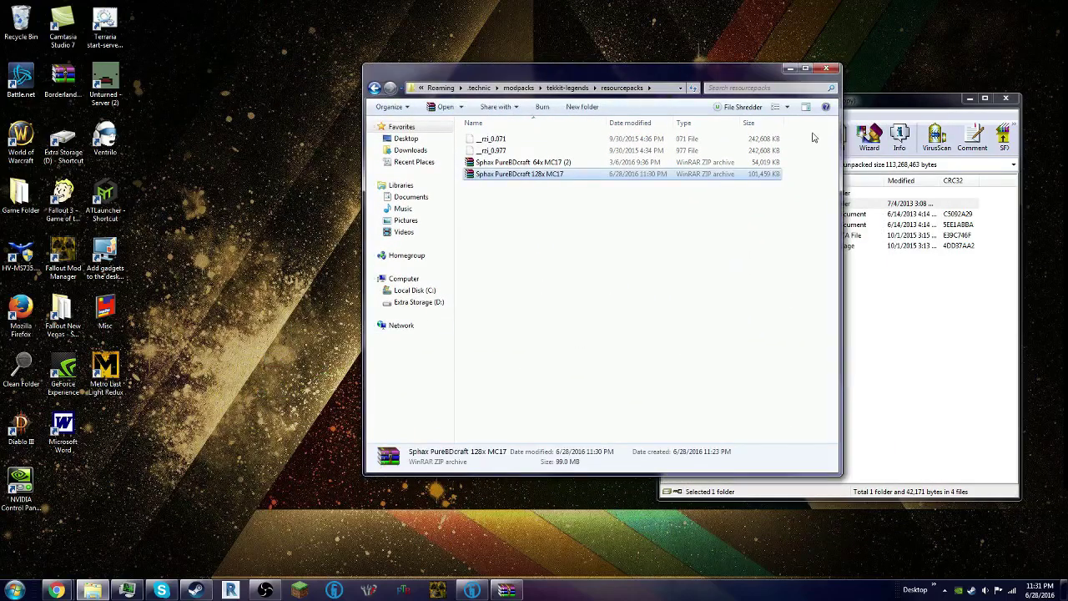
click(827, 68)
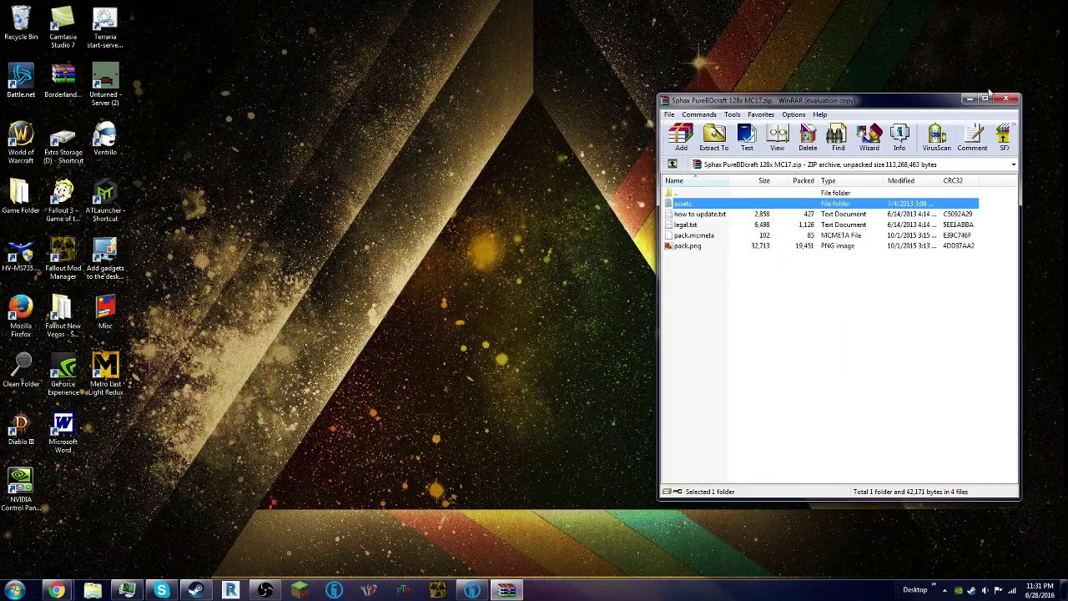
click(1008, 99)
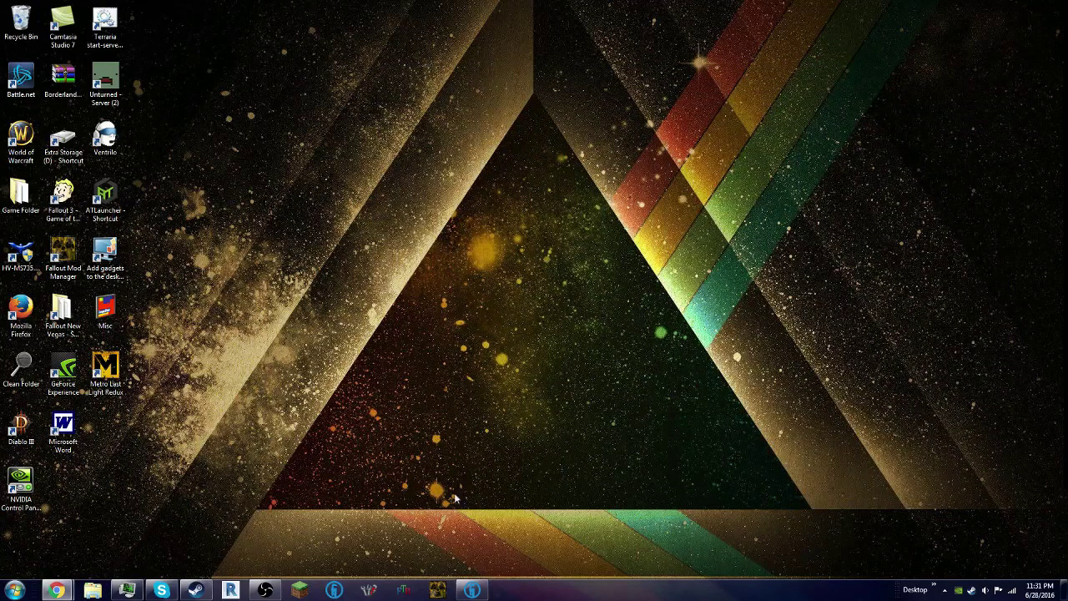
Switch to the Technic Launcher, launch Tekkit Legends and maximize the game window
click(474, 591)
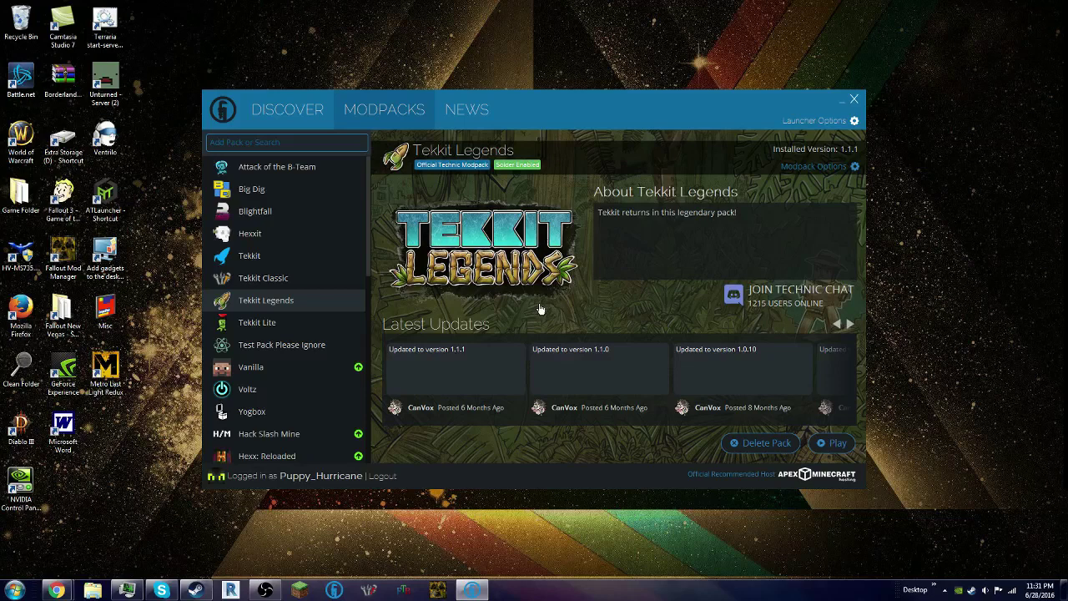
click(834, 446)
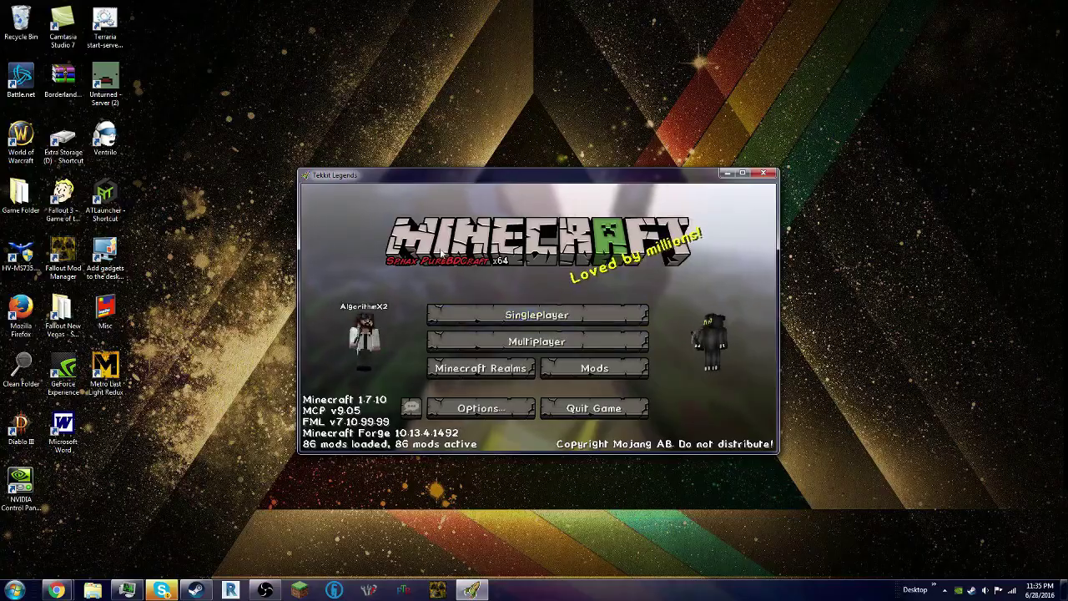
double_click(547, 175)
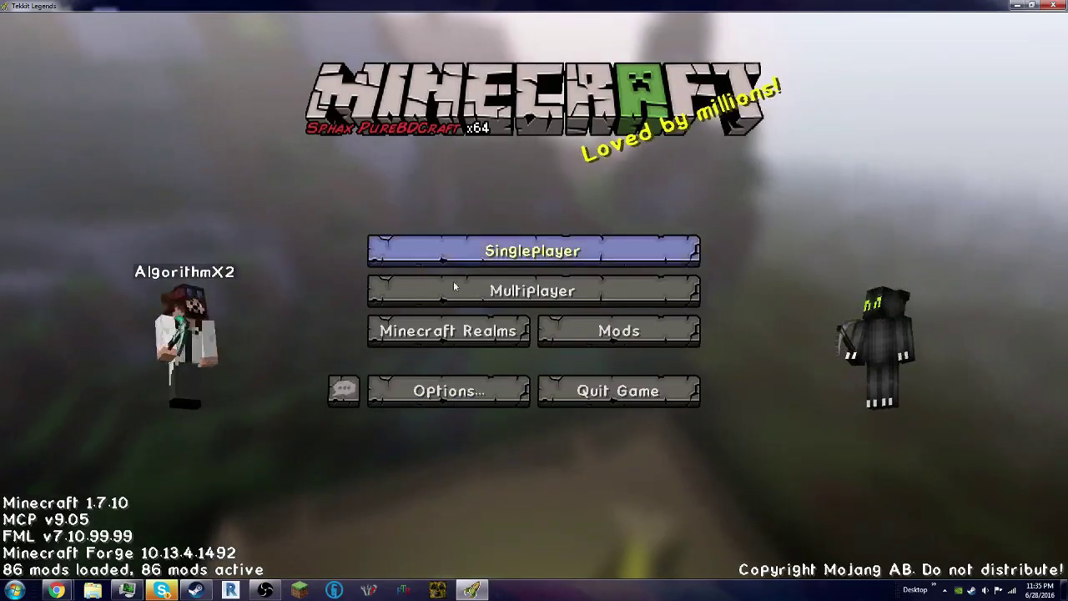
Select the Sphax PureBDcraft 128x MC17 resource pack in the game's resource pack options
click(421, 391)
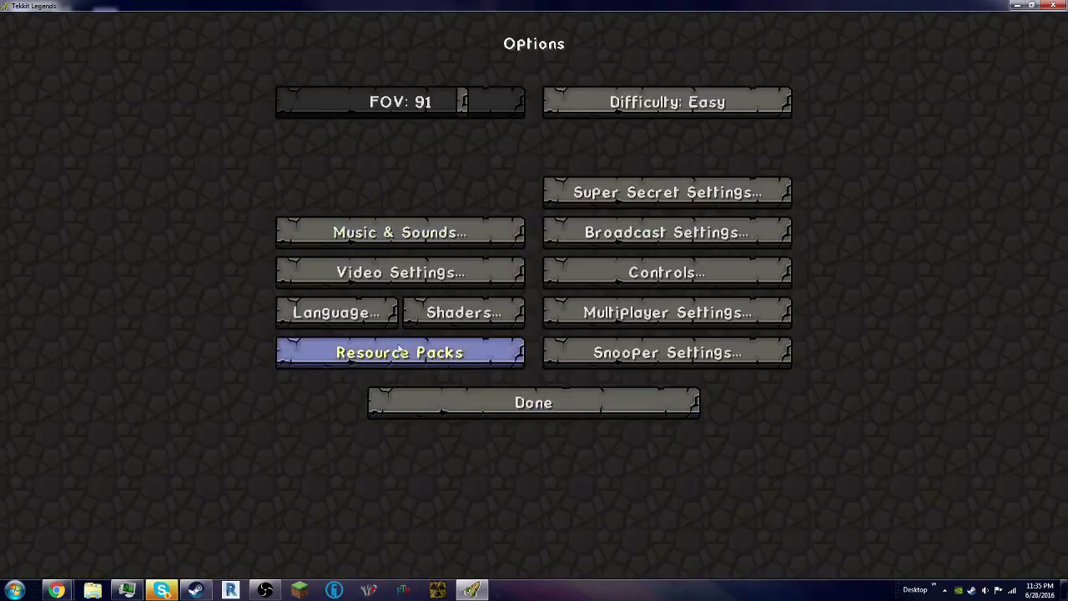
click(503, 414)
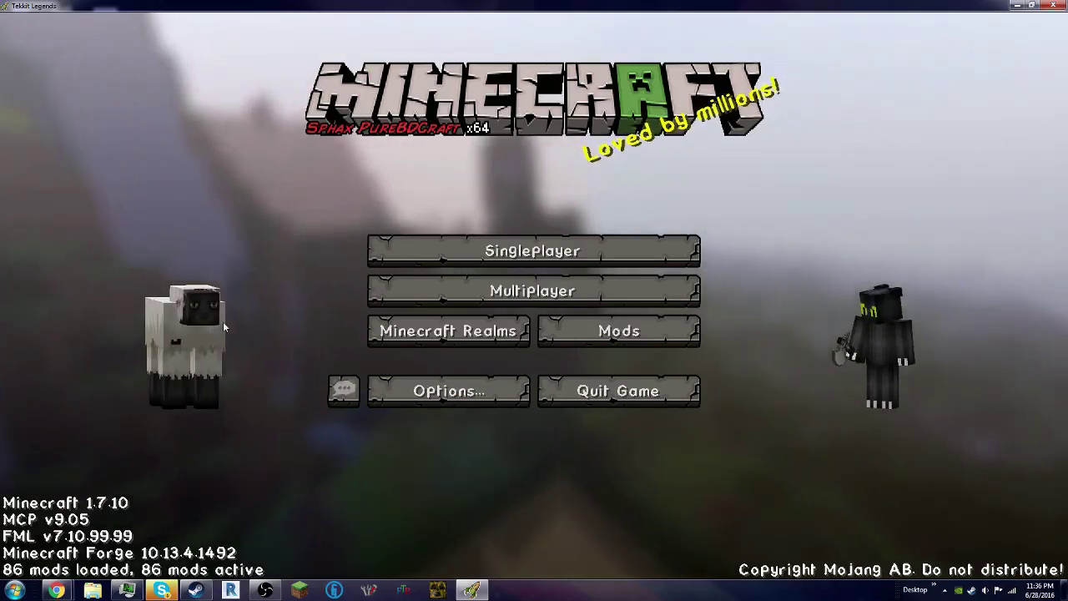
click(415, 394)
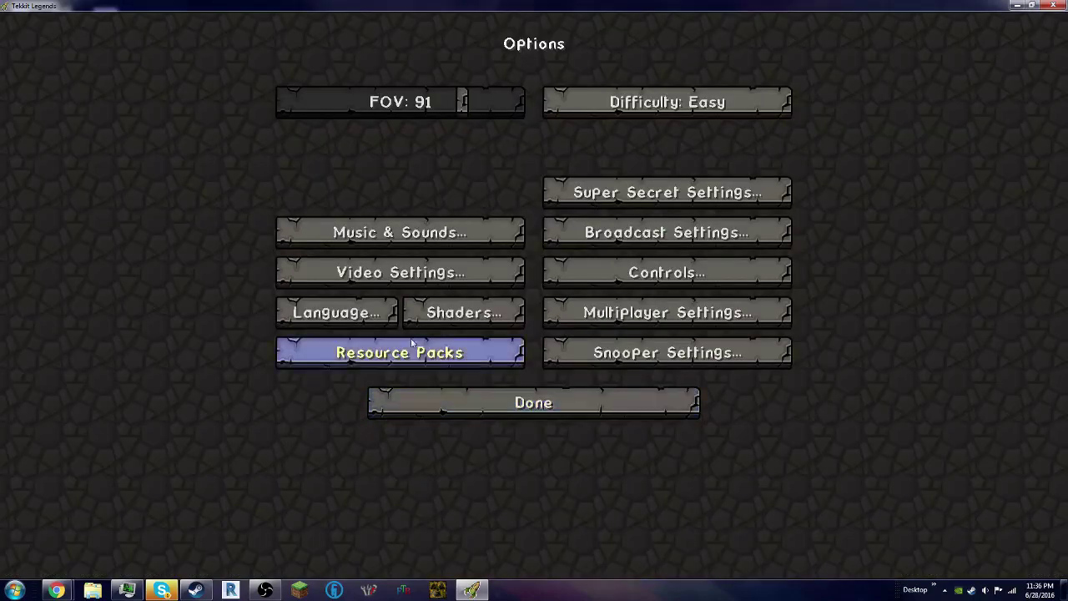
click(405, 349)
click(568, 130)
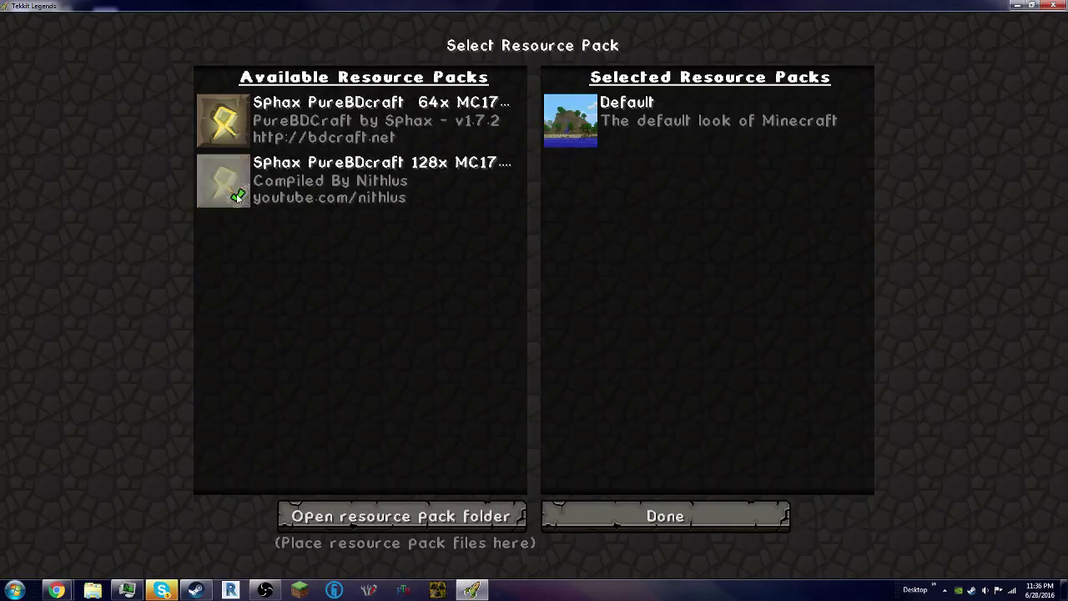
click(238, 197)
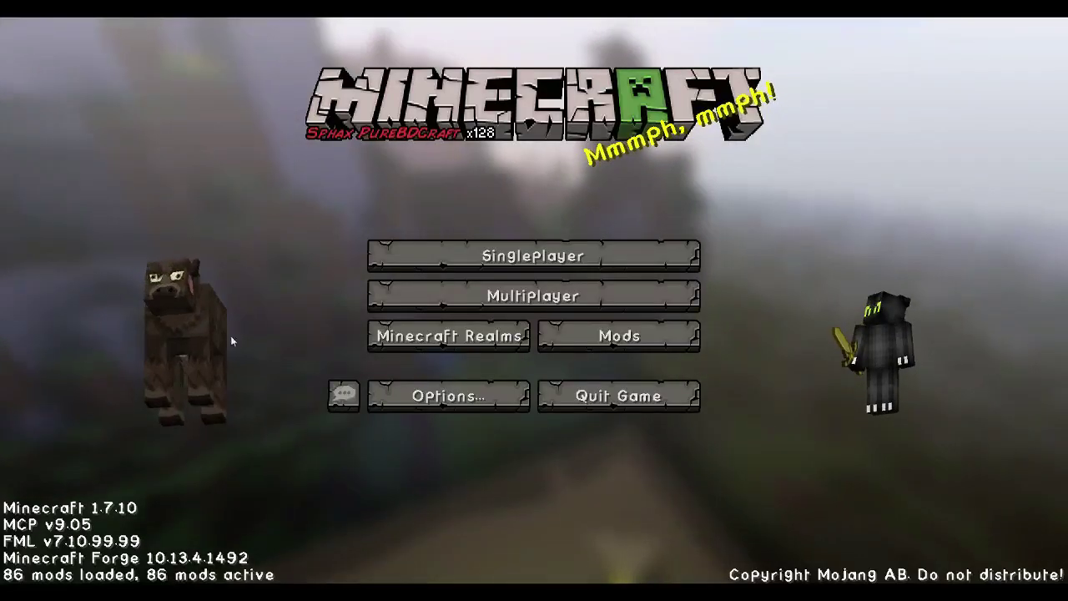
Leave the game options and load a singleplayer world
click(454, 384)
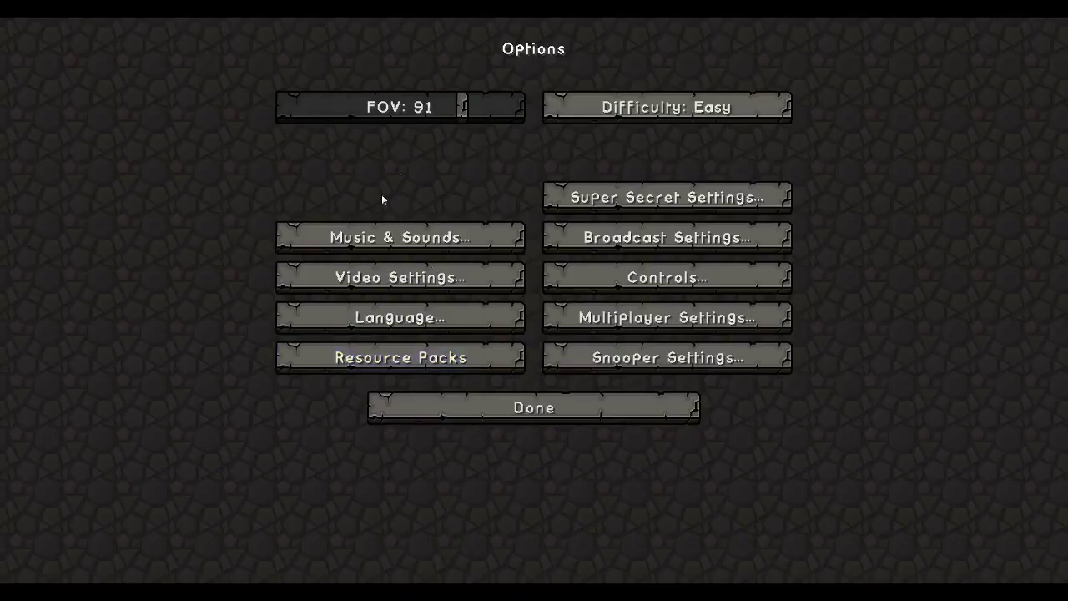
click(500, 402)
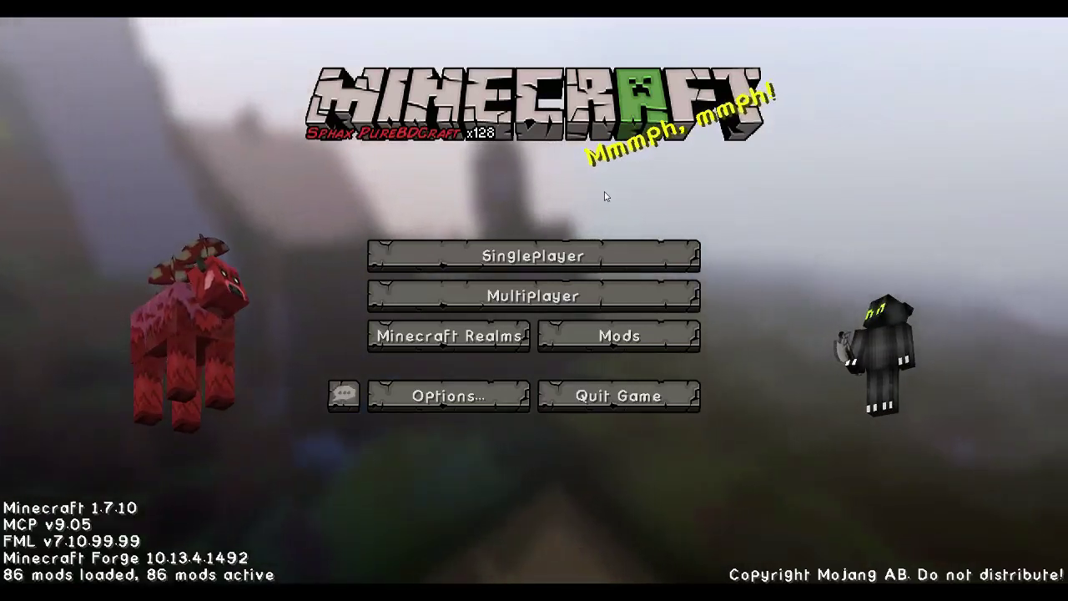
click(502, 255)
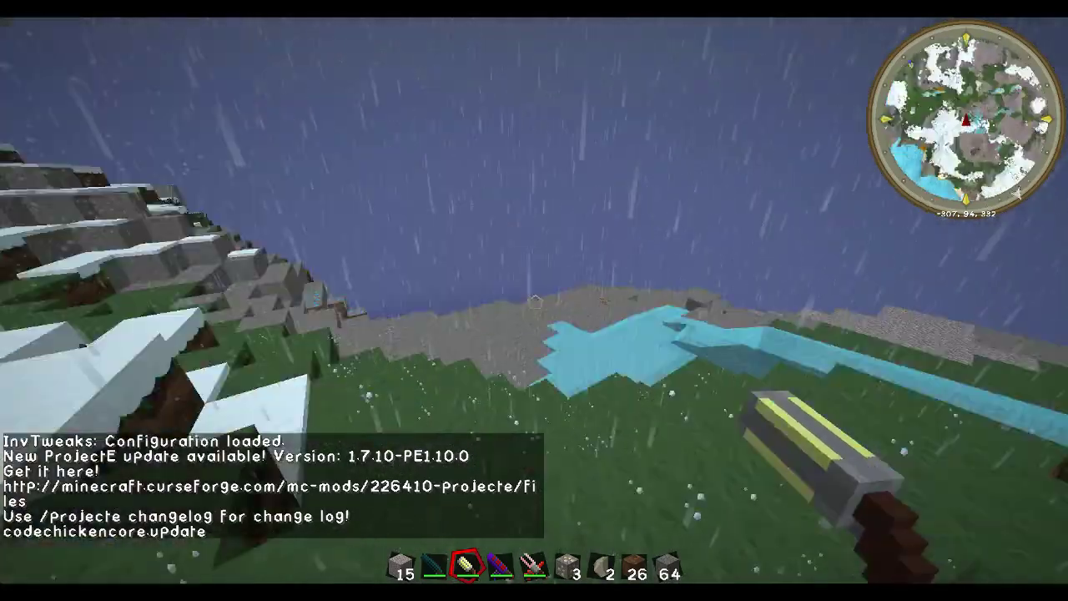
Move the four tools from the hotbar into the main slots of the survival inventory
key(e)
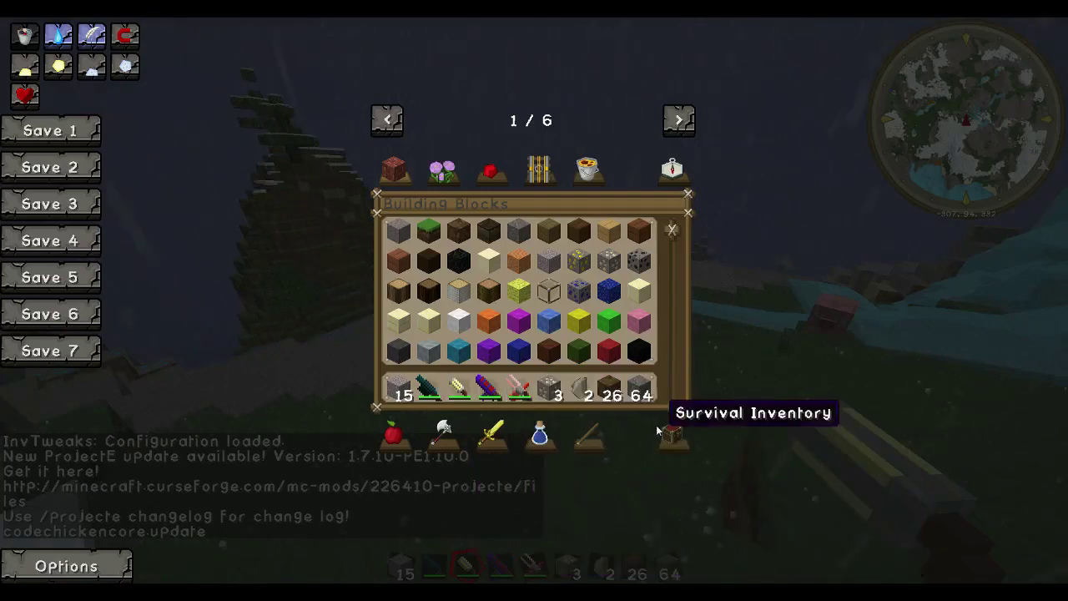
click(658, 437)
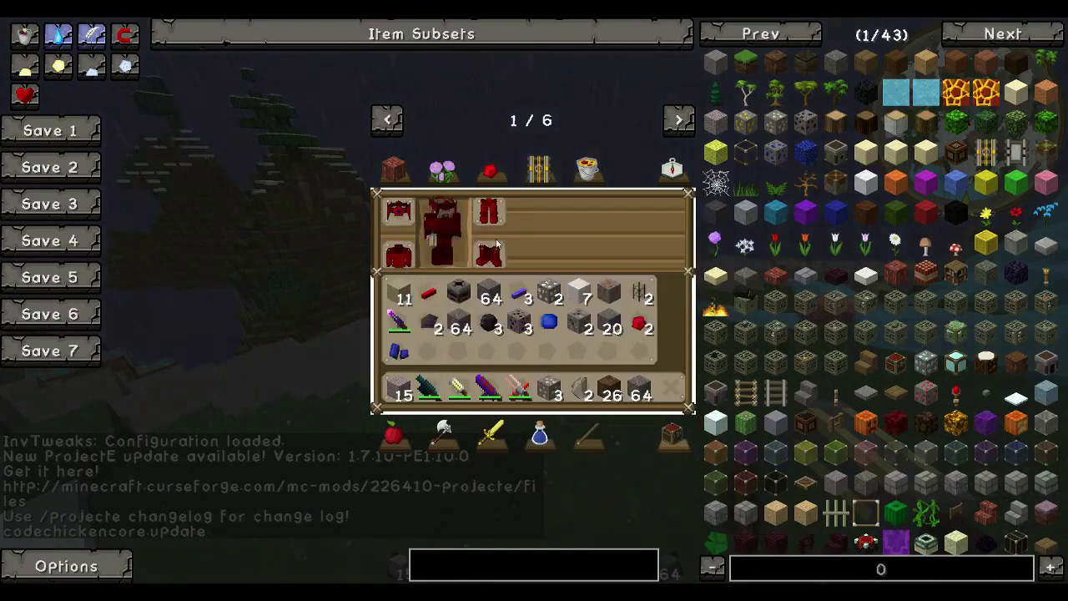
shift+click(519, 388)
shift+click(457, 388)
shift+click(427, 388)
shift+click(489, 389)
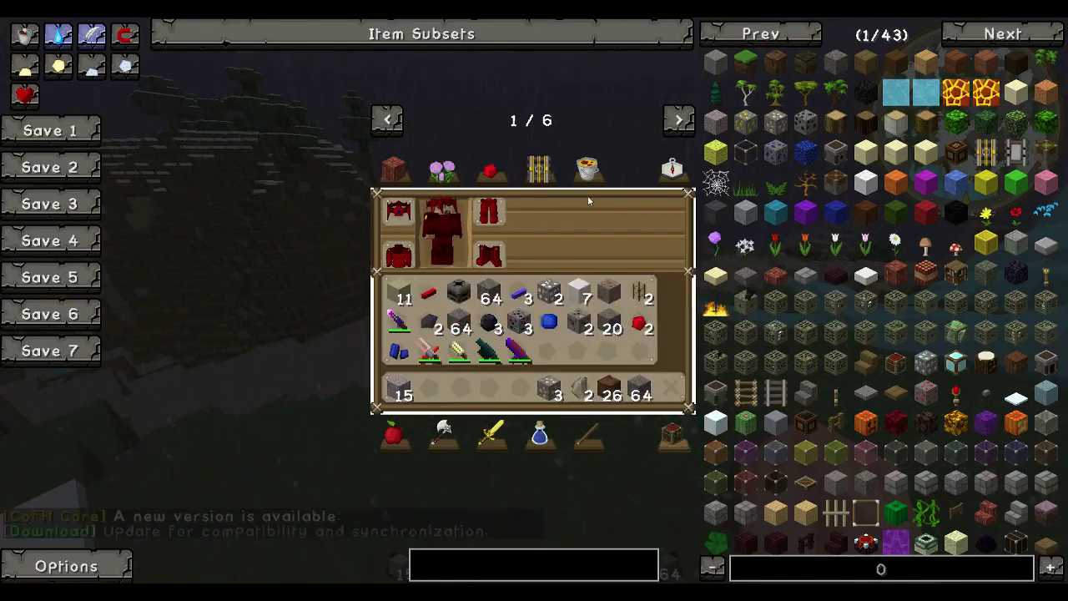
Examine the item textures in the Building Blocks, Materials and Brewing categories of the creative inventory
click(393, 170)
scroll(641, 178, down, 12)
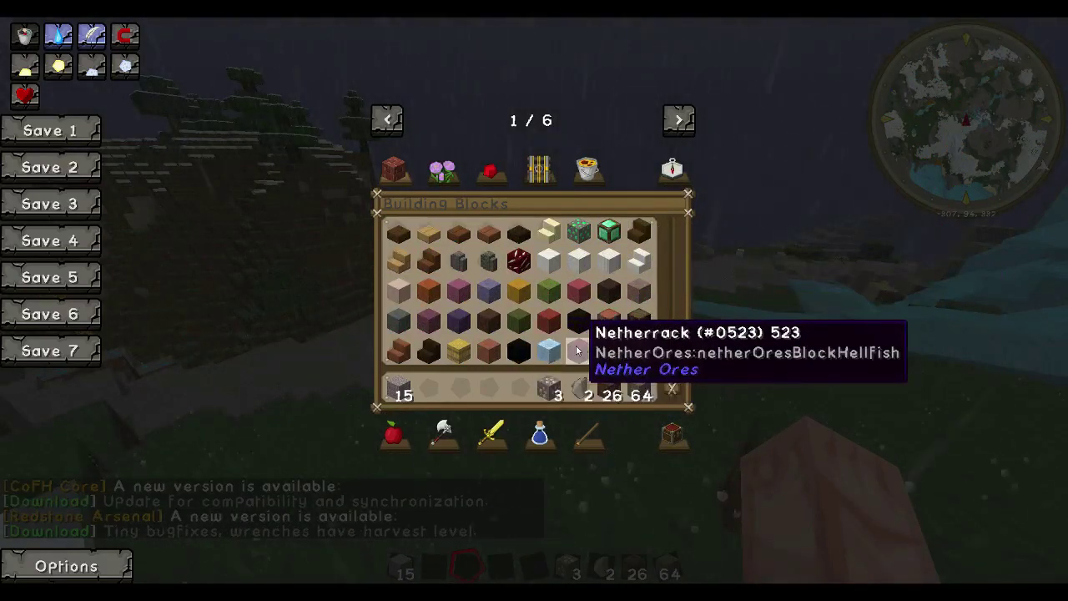
click(589, 434)
scroll(609, 234, down, 1)
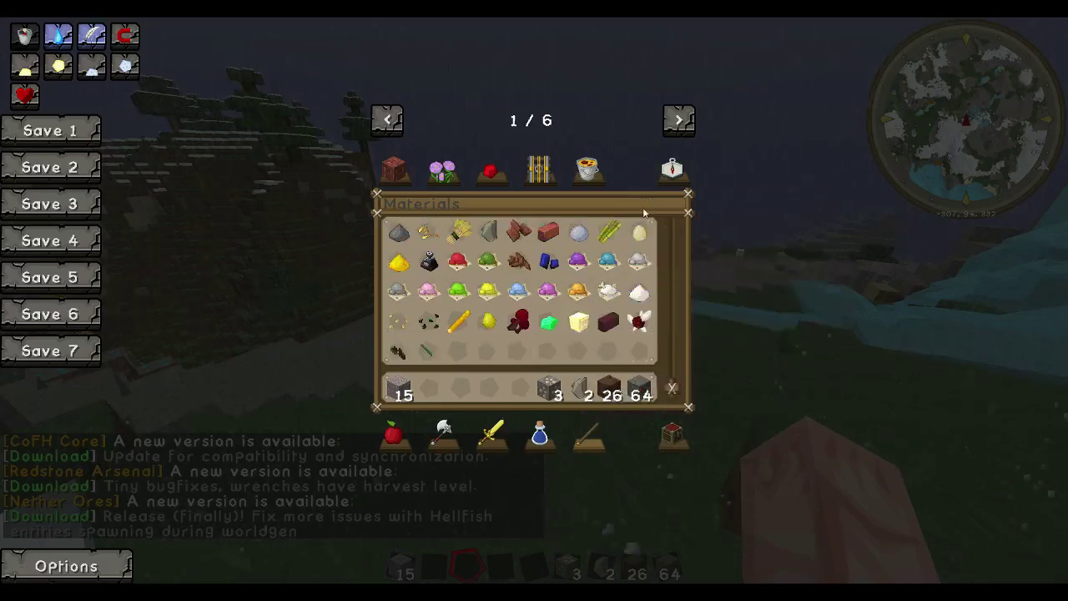
click(539, 432)
scroll(579, 197, down, 2)
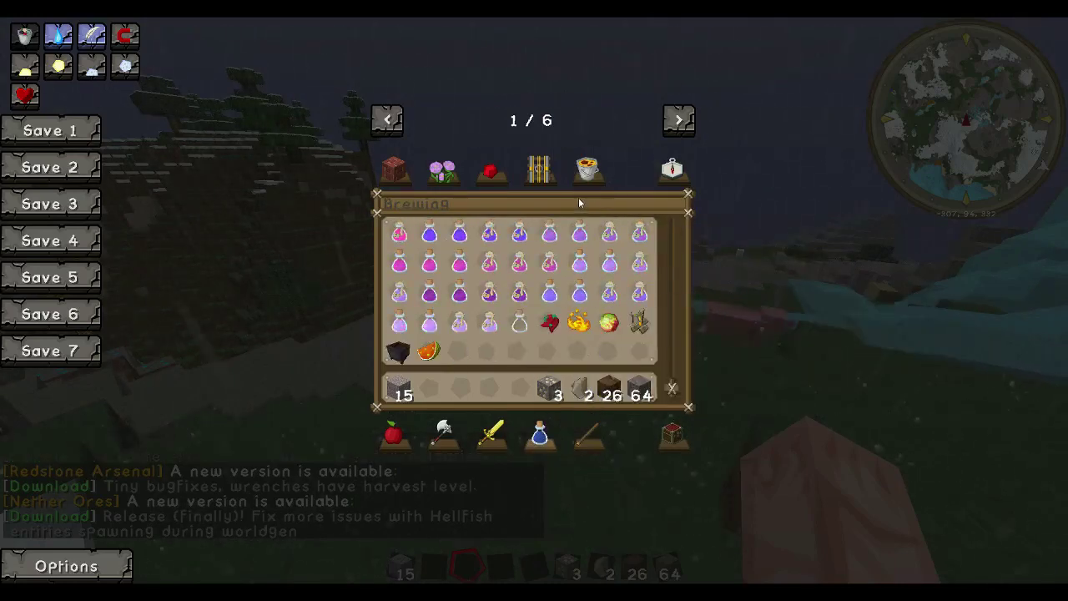
Examine the item textures in the Combat, Tools, Foodstuffs and Miscellaneous categories
click(493, 432)
scroll(584, 242, down, 2)
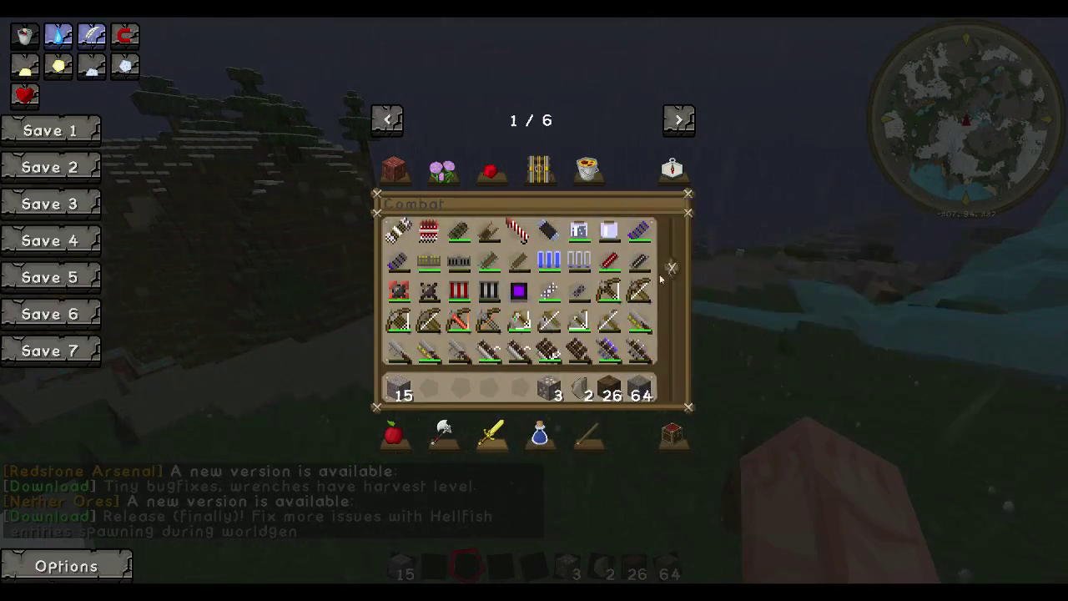
scroll(585, 242, down, 5)
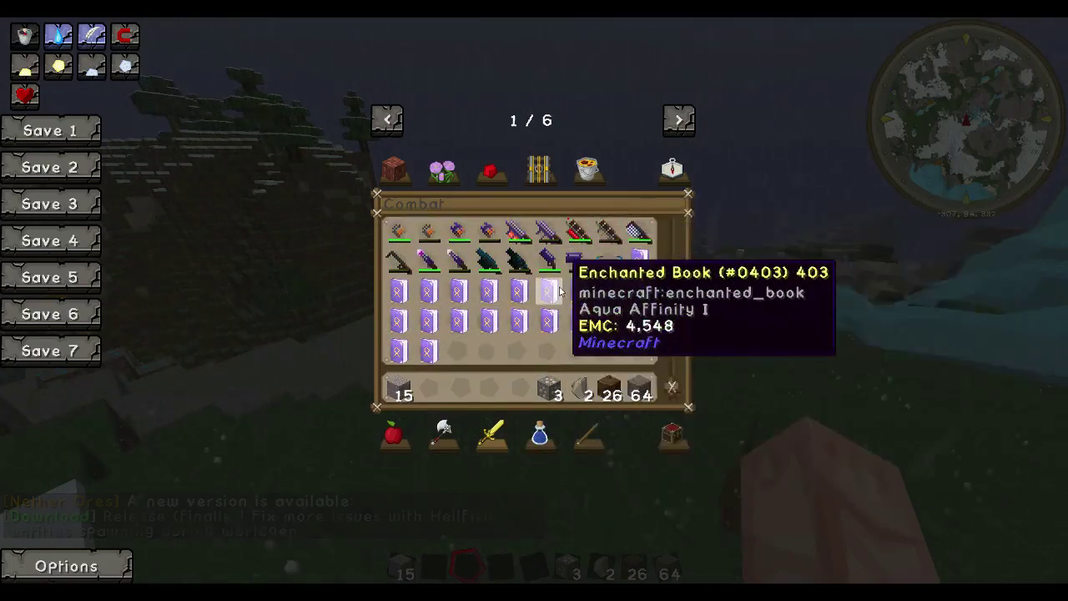
click(492, 433)
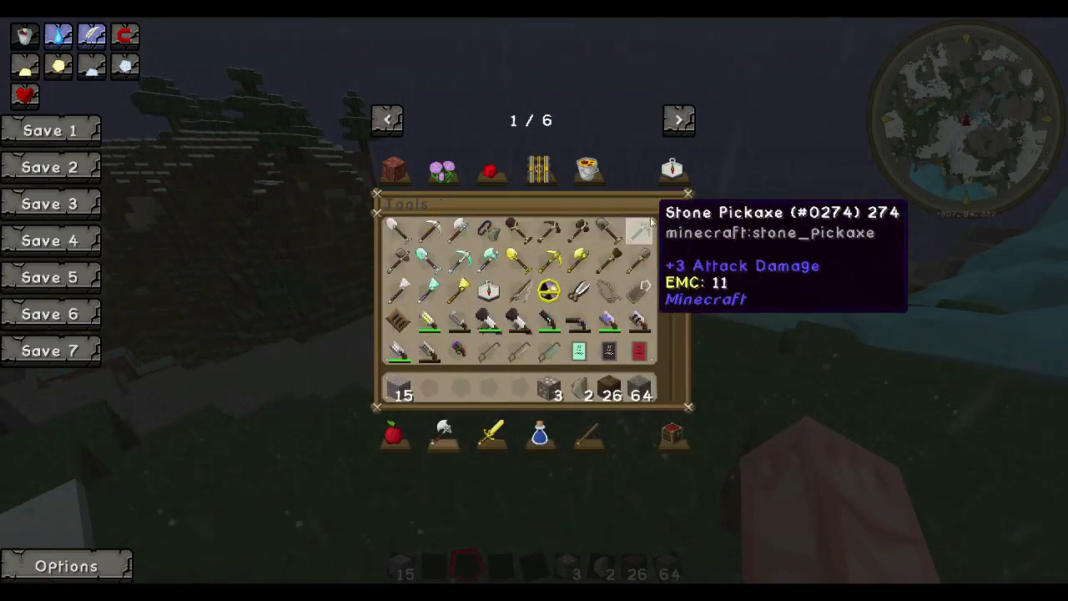
scroll(658, 201, down, 3)
click(393, 434)
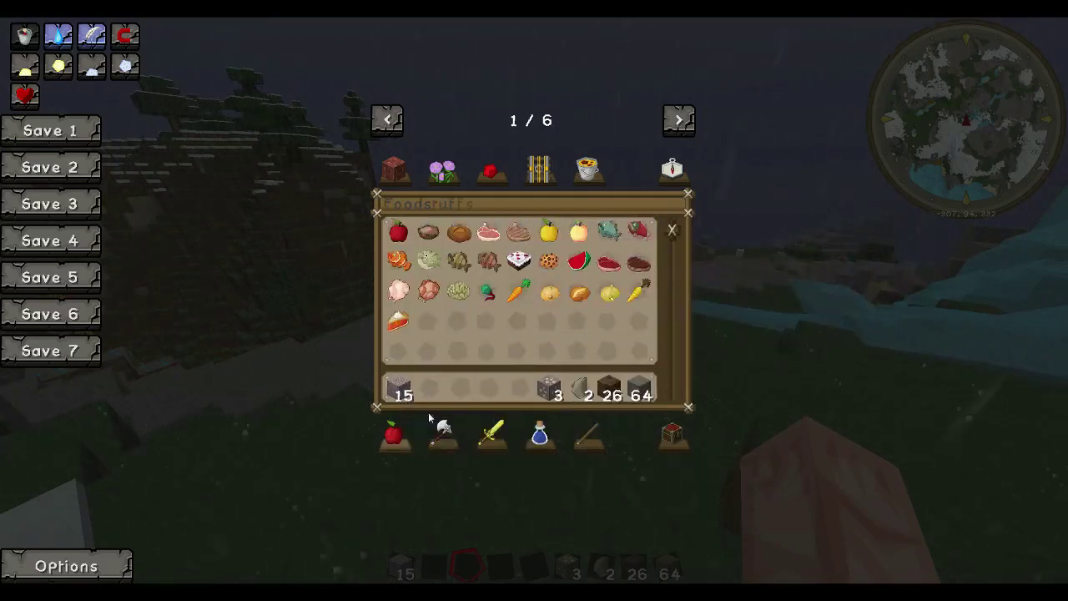
click(584, 165)
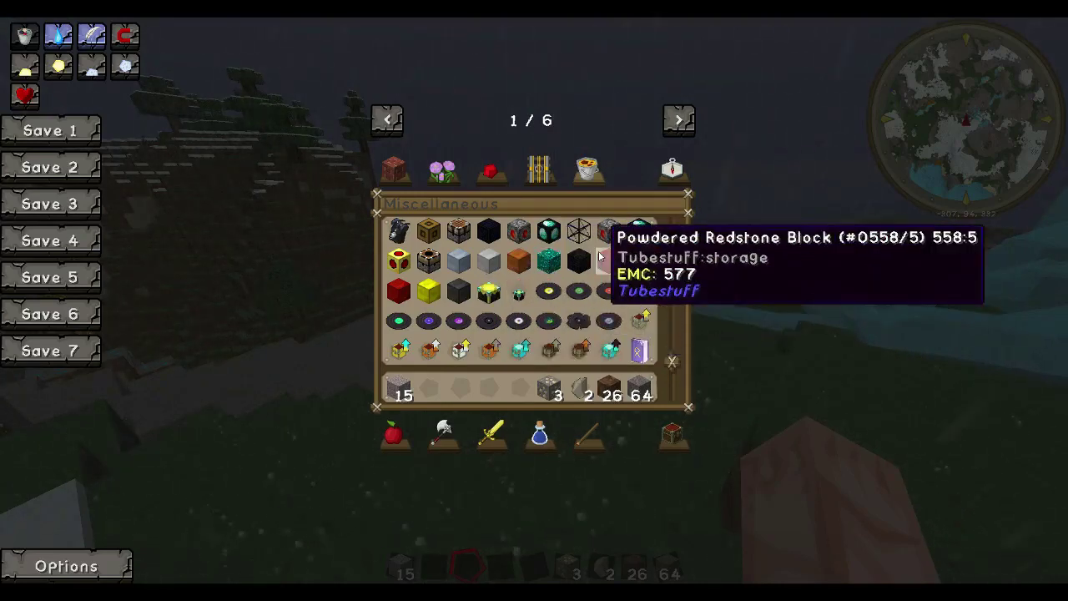
Examine all the IndustrialCraft 2 item textures on the second page of creative categories
click(679, 120)
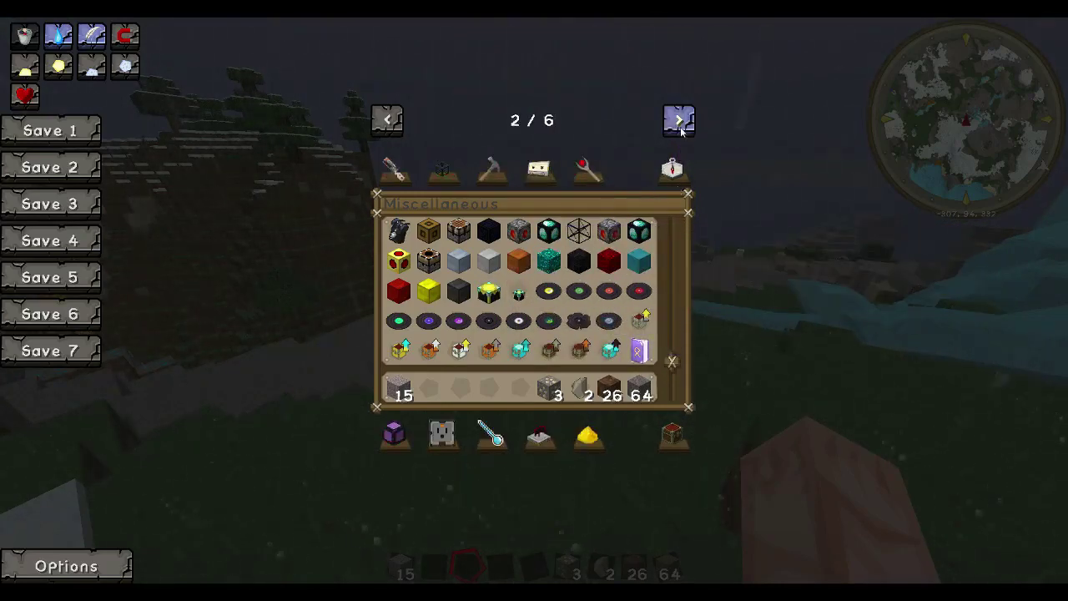
click(411, 150)
scroll(583, 200, down, 2)
scroll(584, 197, down, 5)
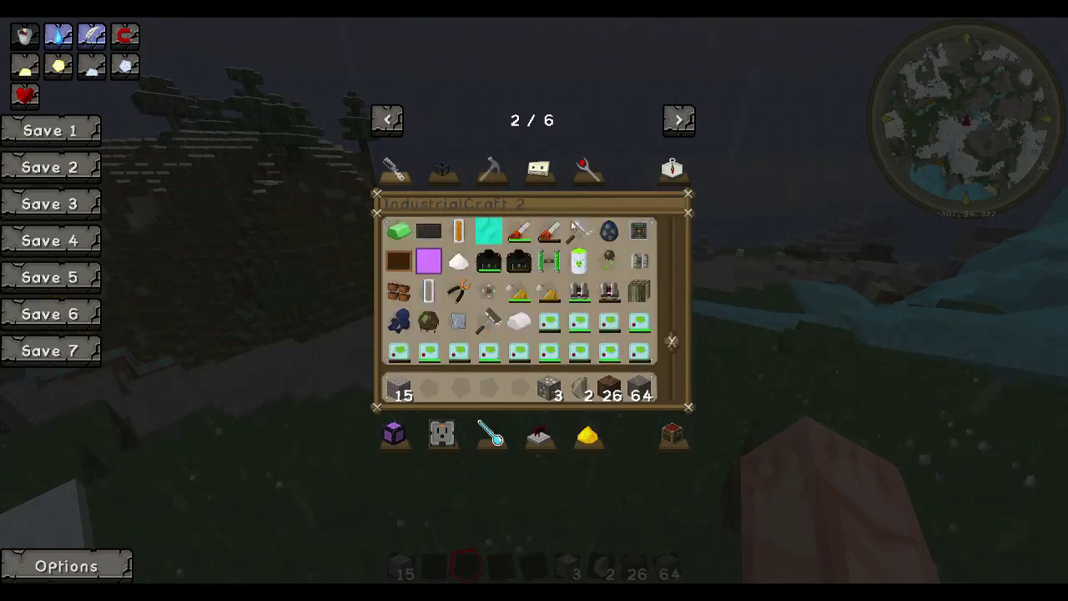
scroll(550, 232, down, 2)
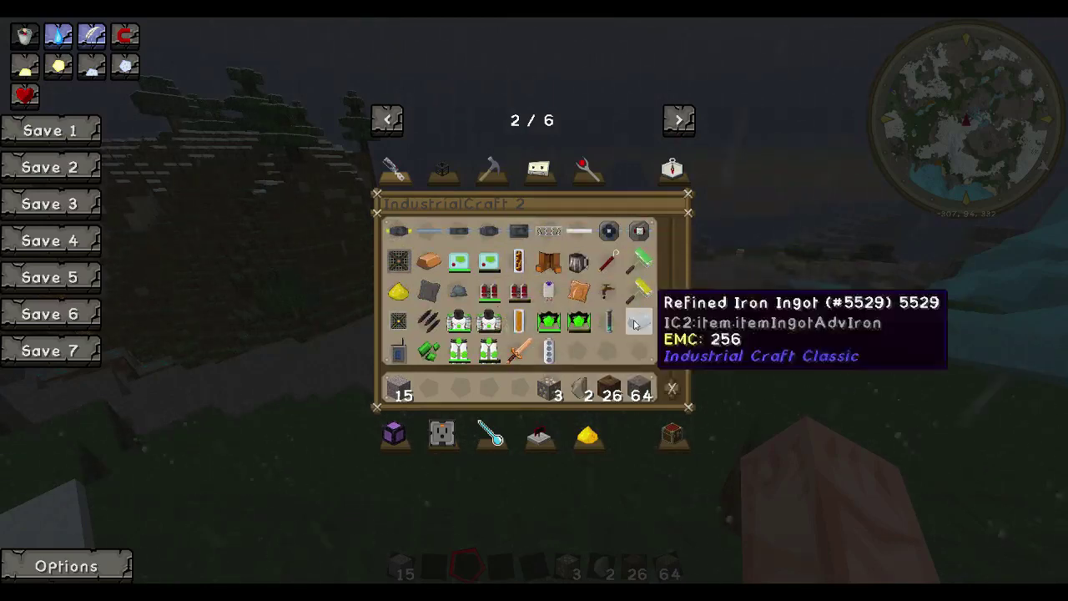
Examine the textures in the Engineer's Toolbox Blocks and Engineer's Toolbox Modules categories
click(392, 434)
scroll(581, 229, down, 2)
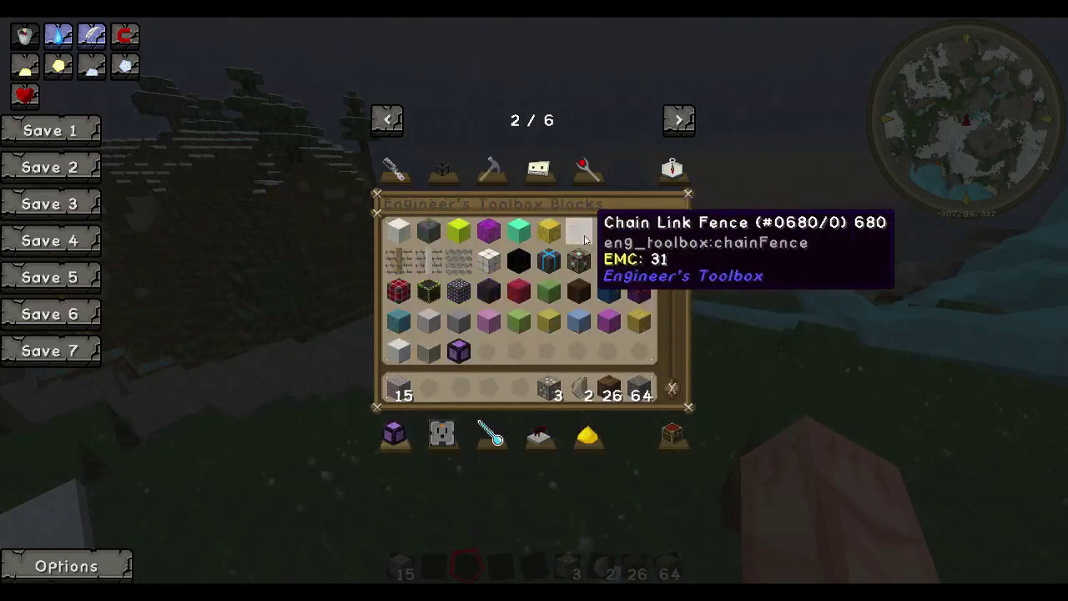
click(442, 434)
scroll(639, 282, down, 2)
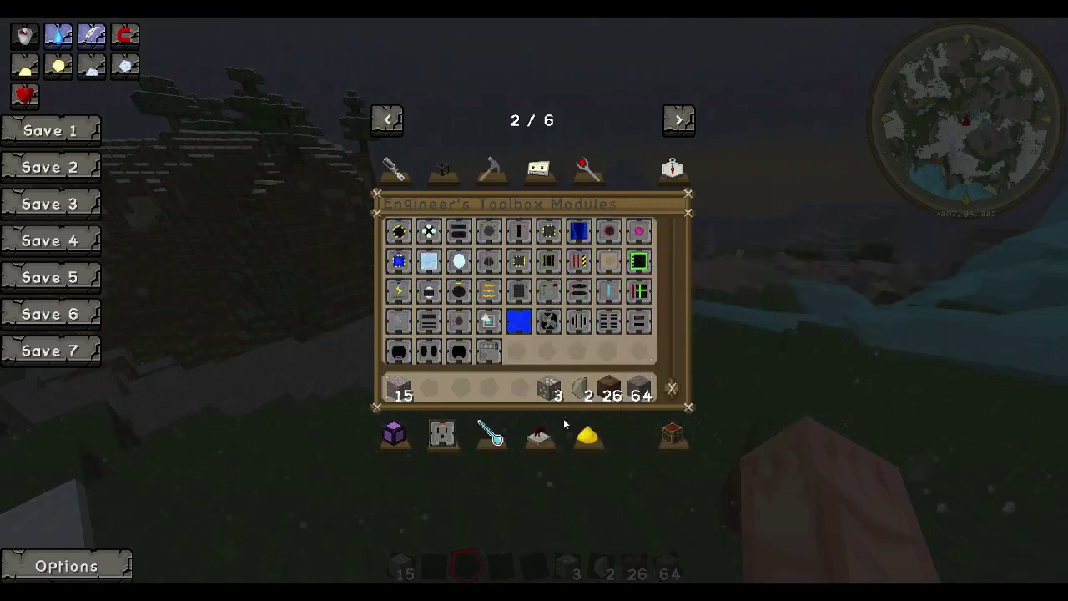
Examine the ore and dust textures in the AOBD category
click(589, 434)
scroll(639, 256, down, 1)
scroll(639, 256, up, 1)
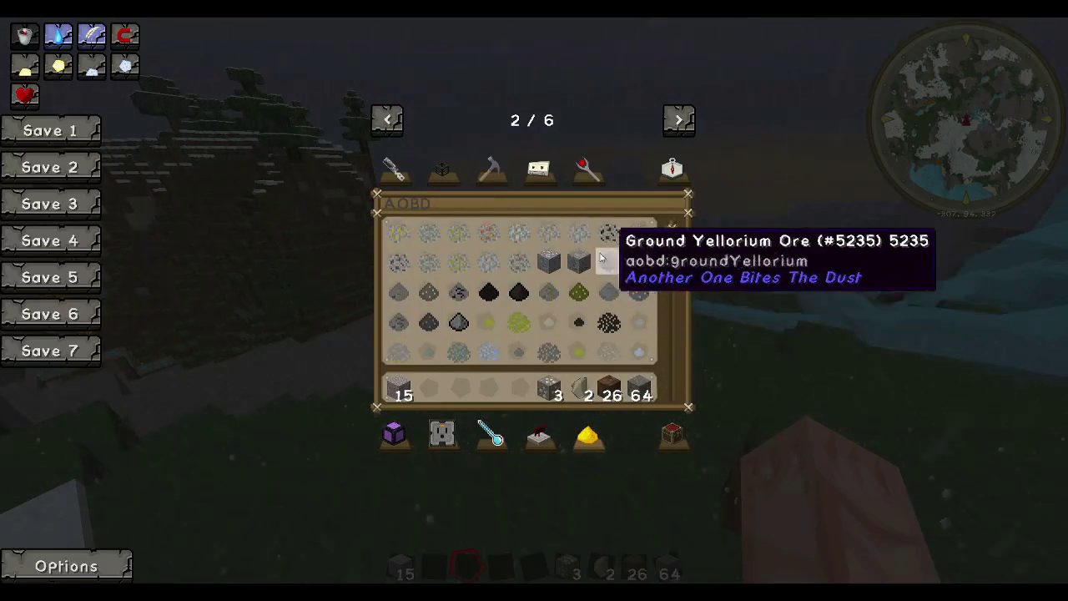
scroll(613, 238, down, 1)
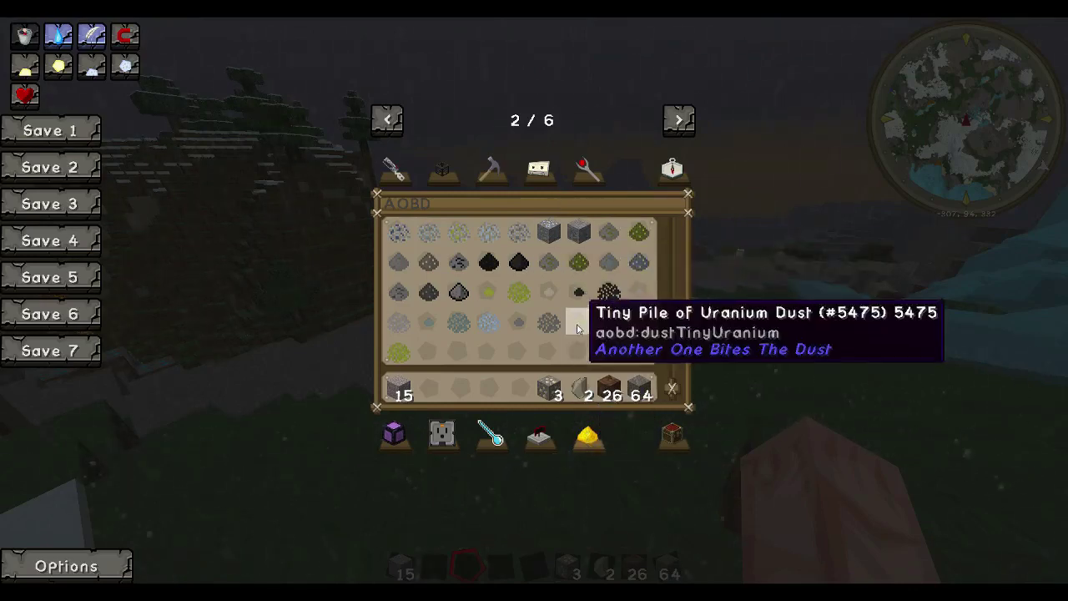
scroll(576, 317, up, 1)
Examine the Modular Powersuits and Power Converters textures on the sixth page of creative categories
click(678, 120)
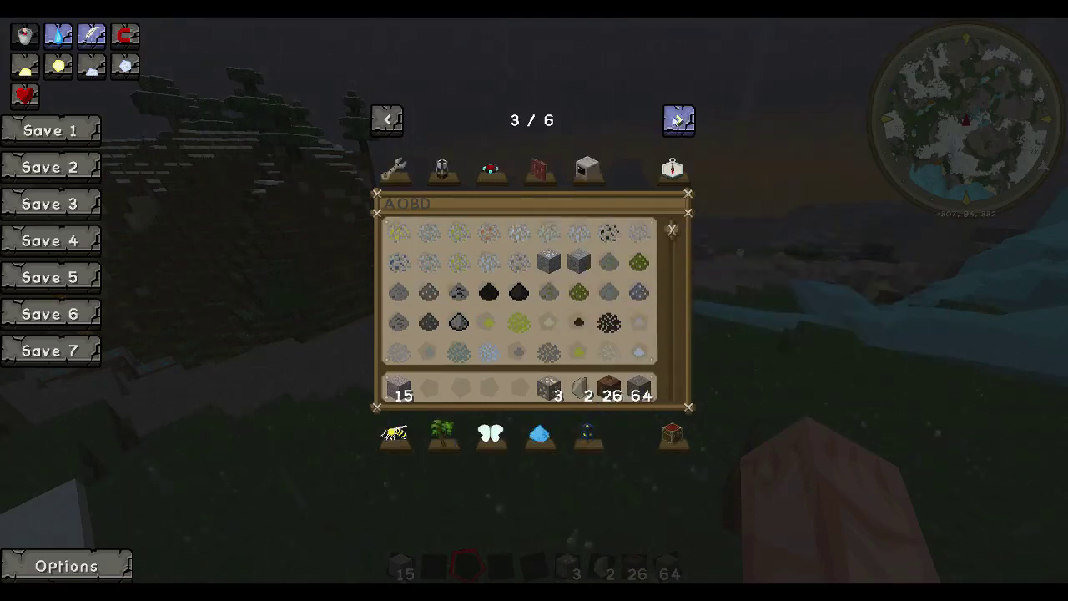
click(678, 120)
click(677, 118)
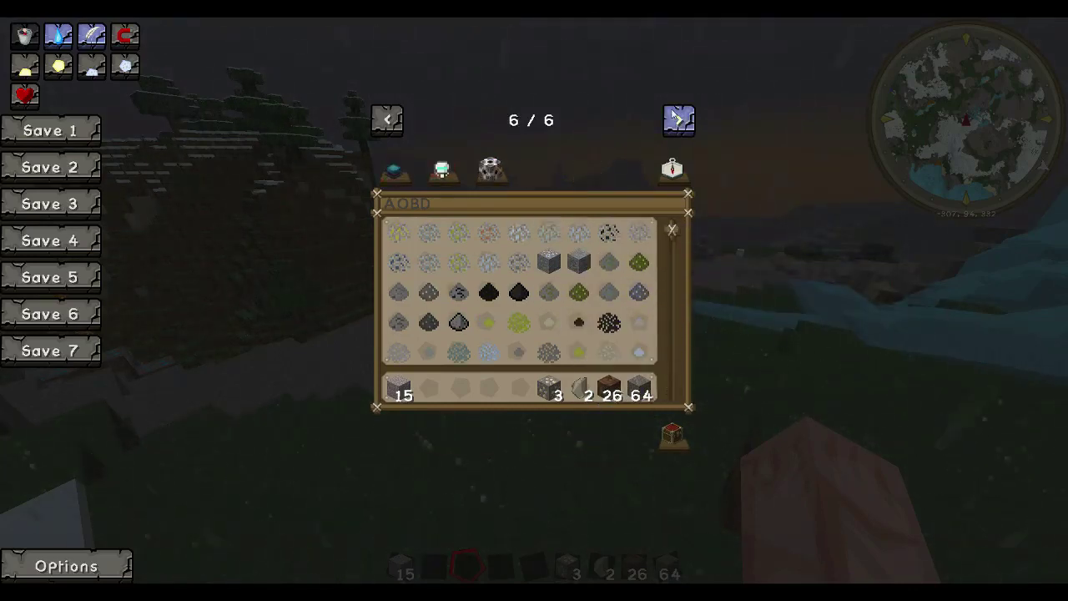
click(441, 174)
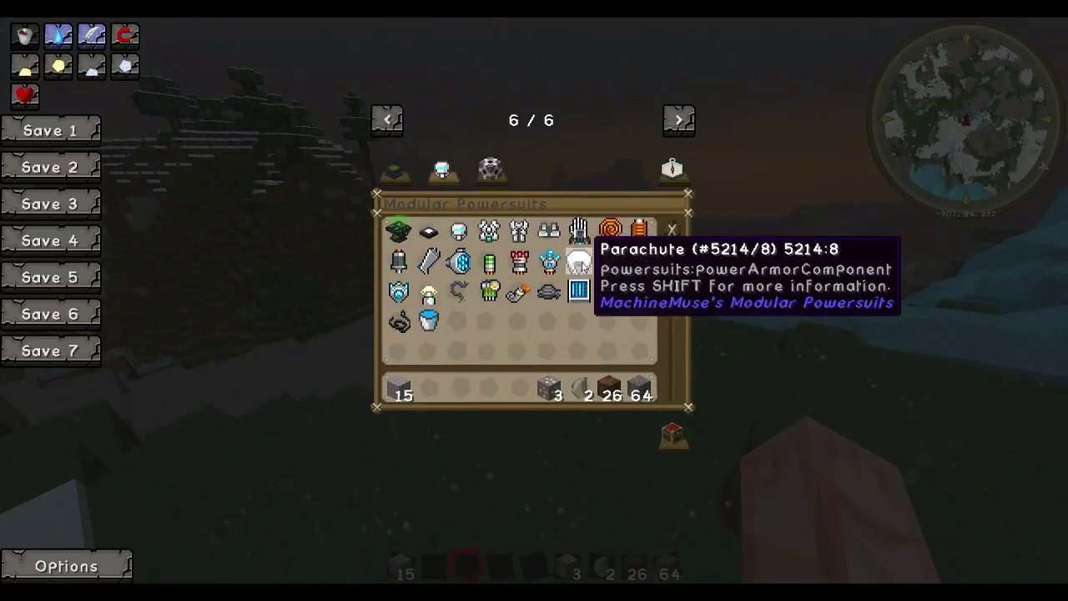
click(444, 171)
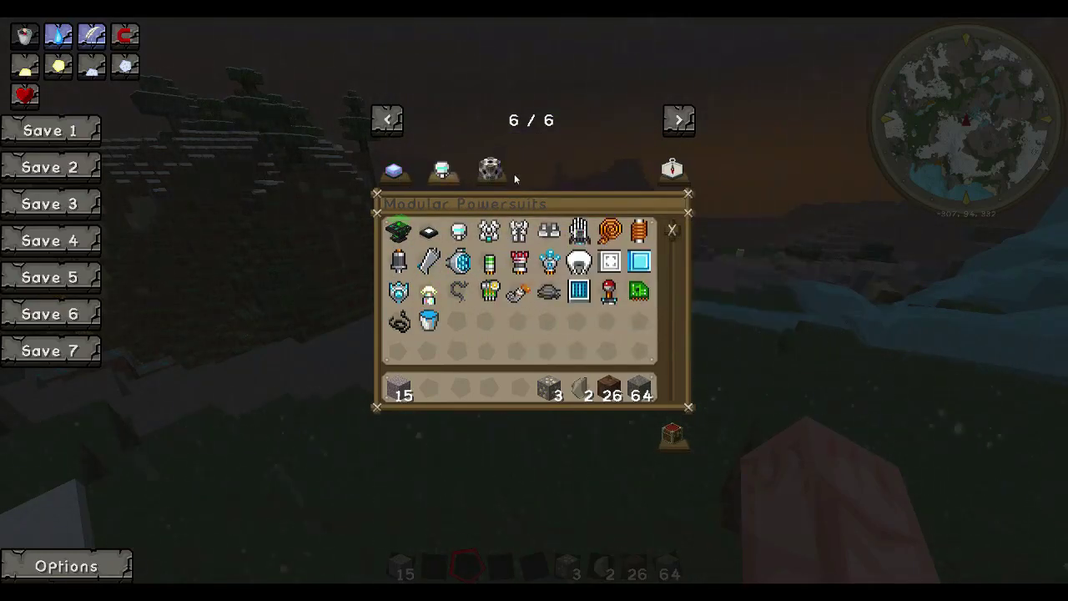
click(492, 168)
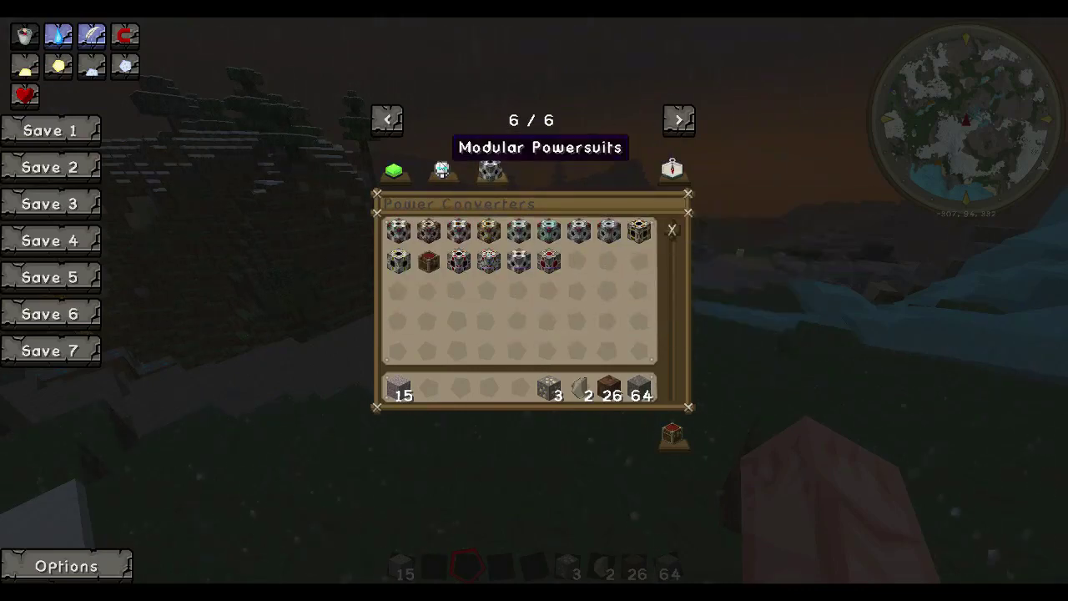
click(491, 168)
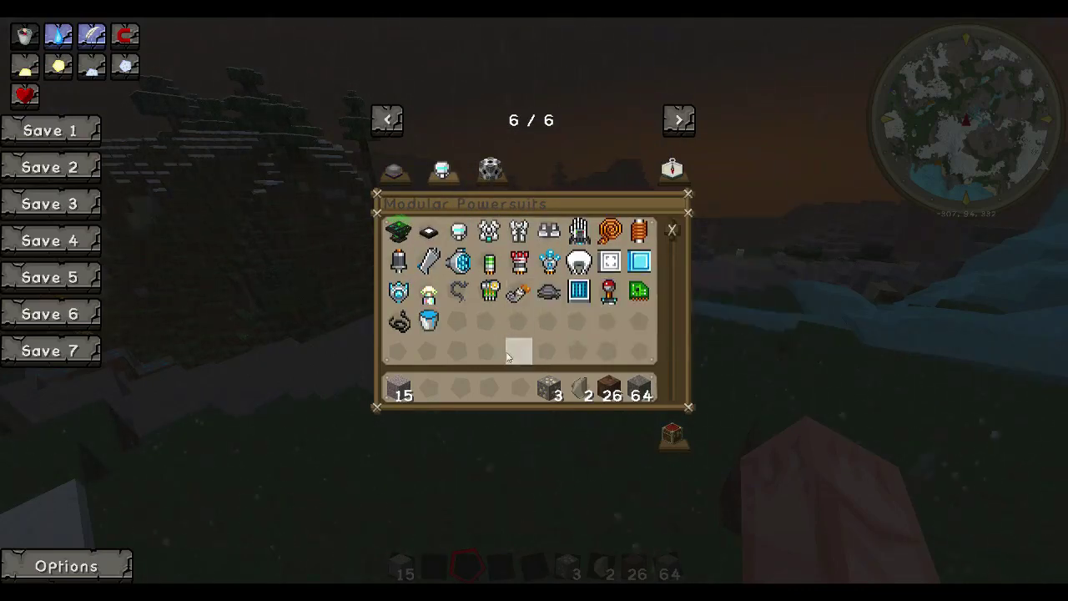
View the Blue Power Wires category on the fifth page, and return to flying through the world
click(388, 120)
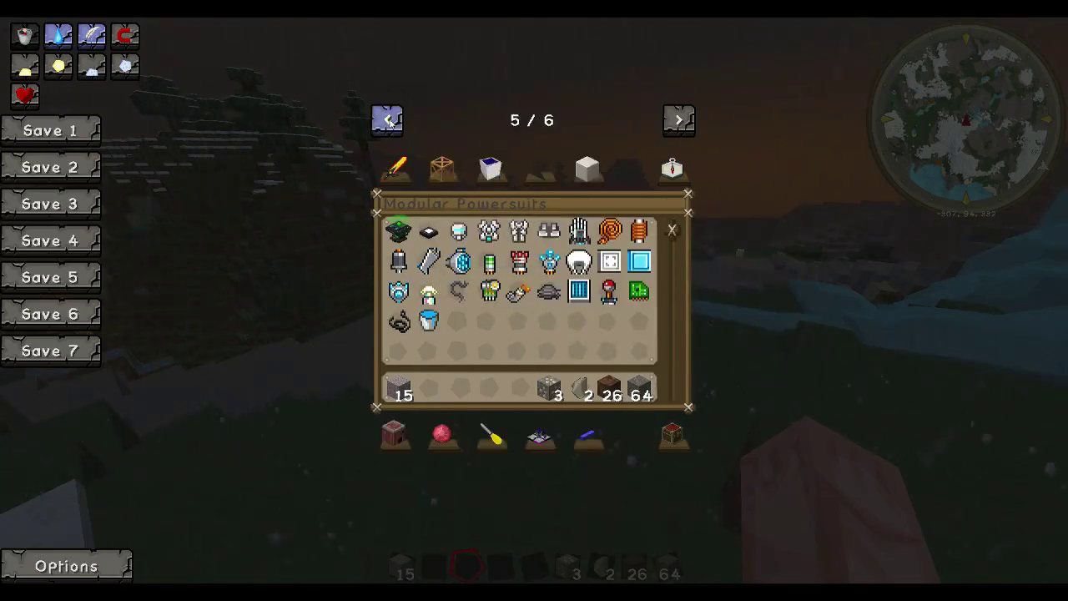
click(573, 423)
text(ew)
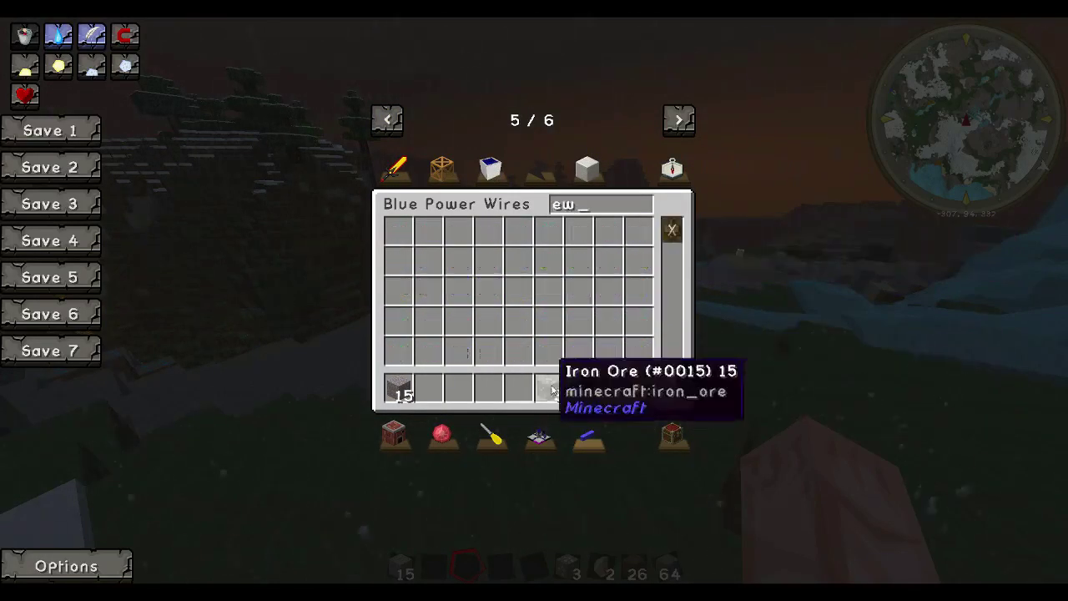
key(Escape)
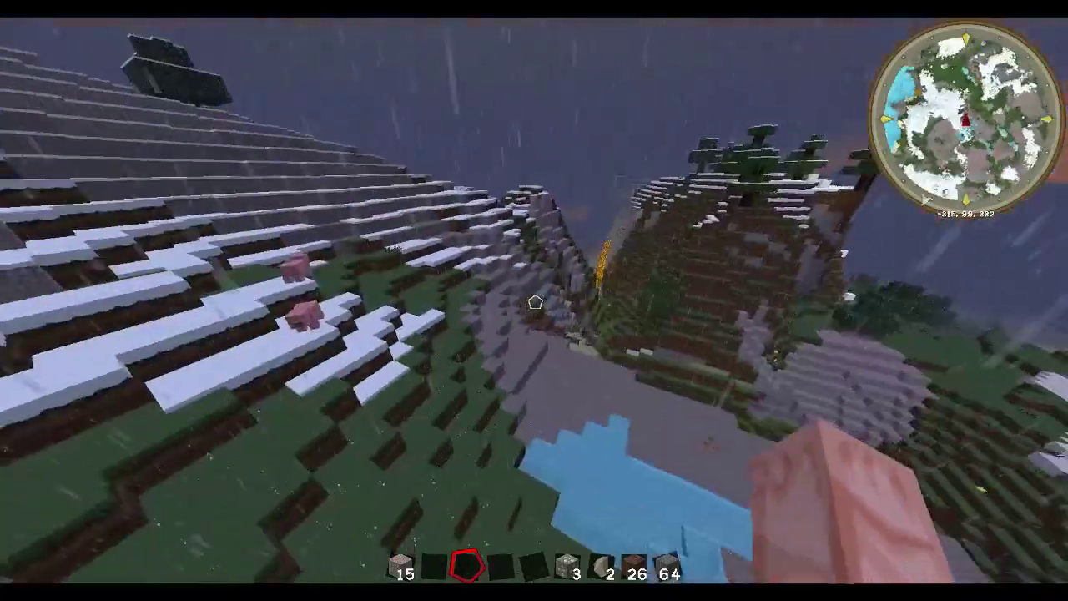
key(w)
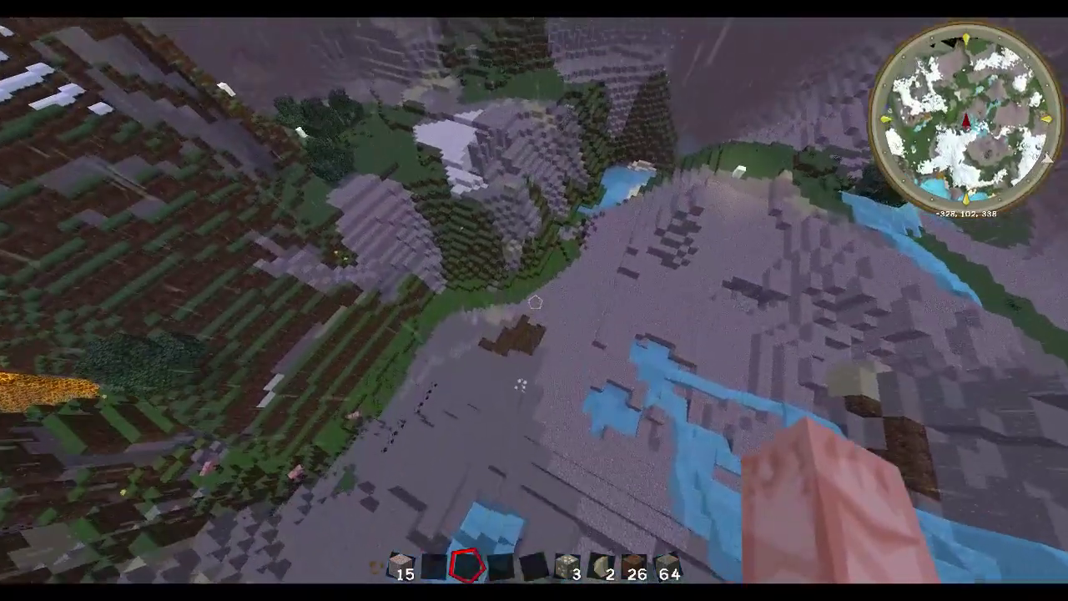
Reopen the inventory to view the survival inventory with the worn armor, and close it
key(e)
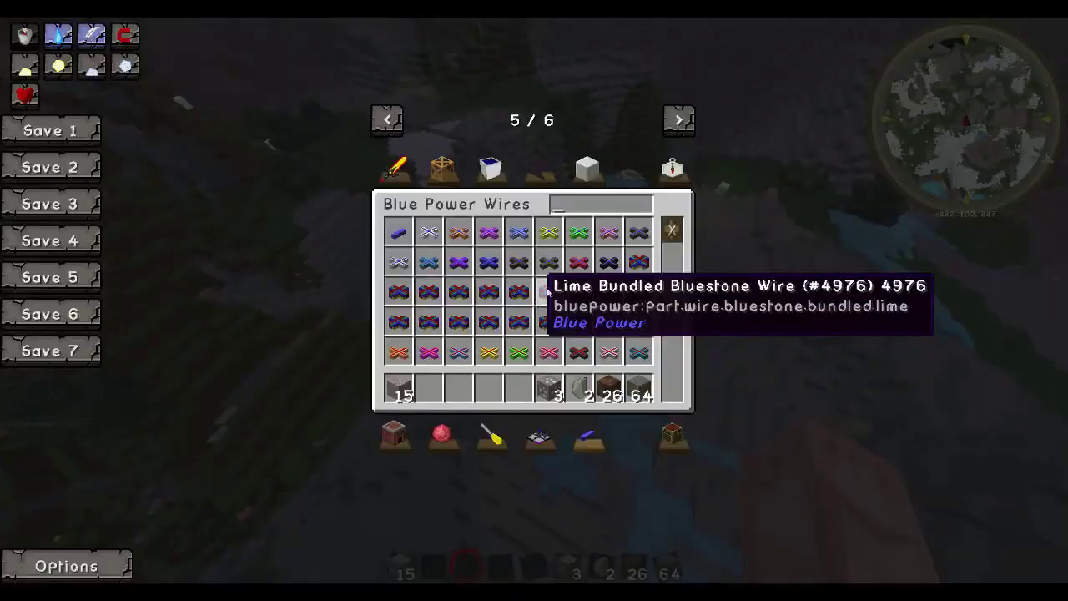
click(675, 435)
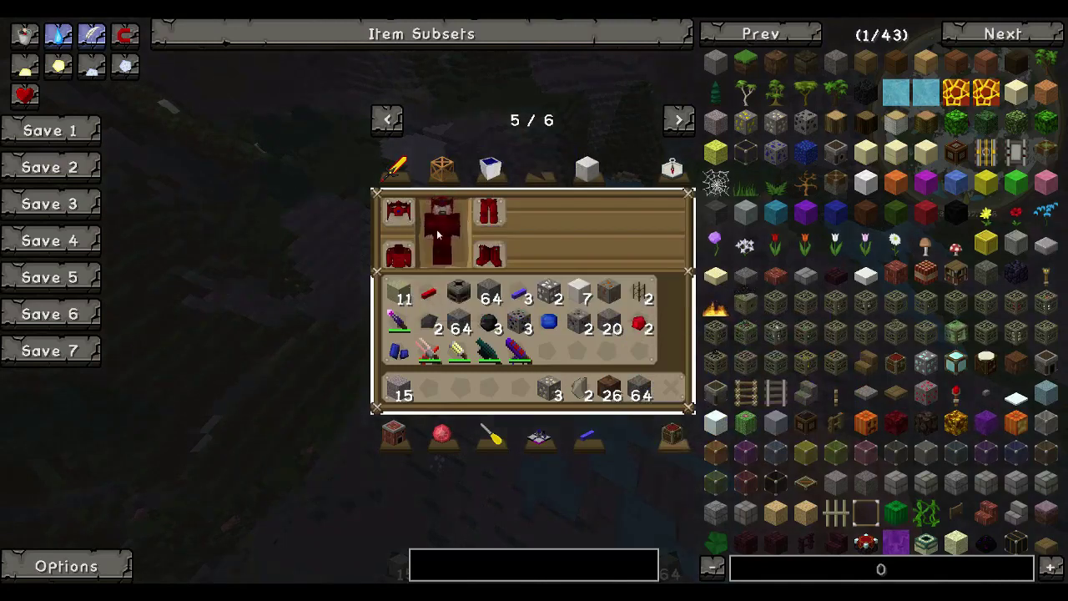
key(e)
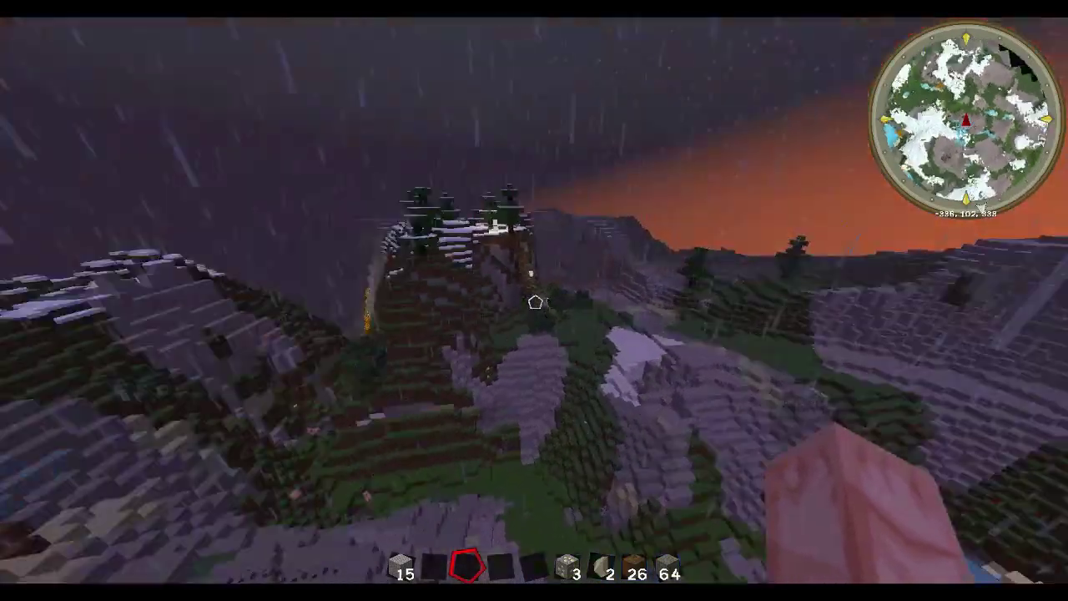
Fly over the valley to the snowy, tree-covered ledge to inspect the terrain and snow textures up close
key(w)
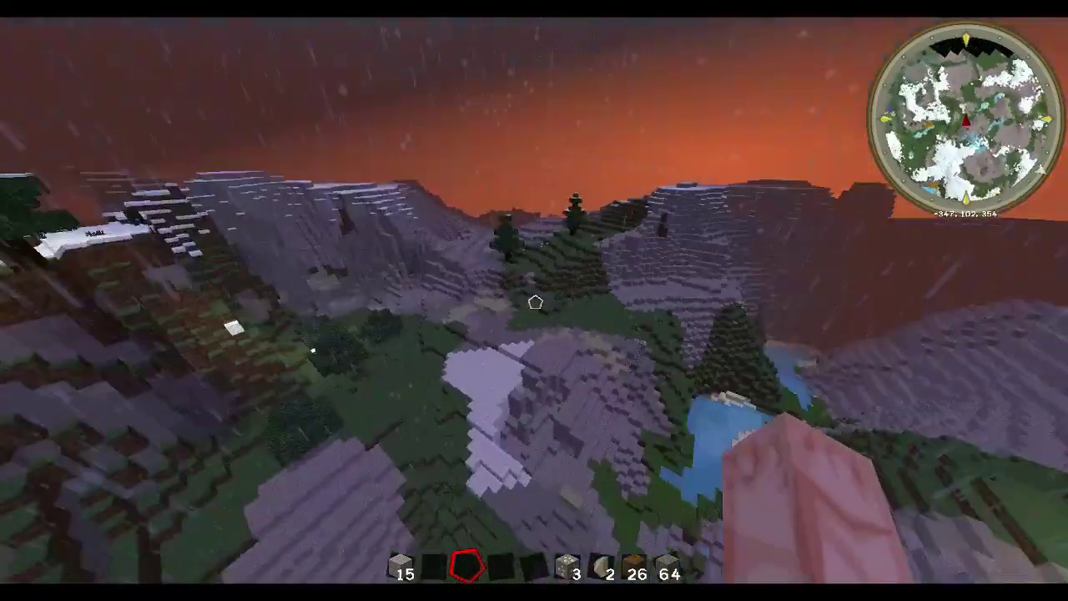
key(w)
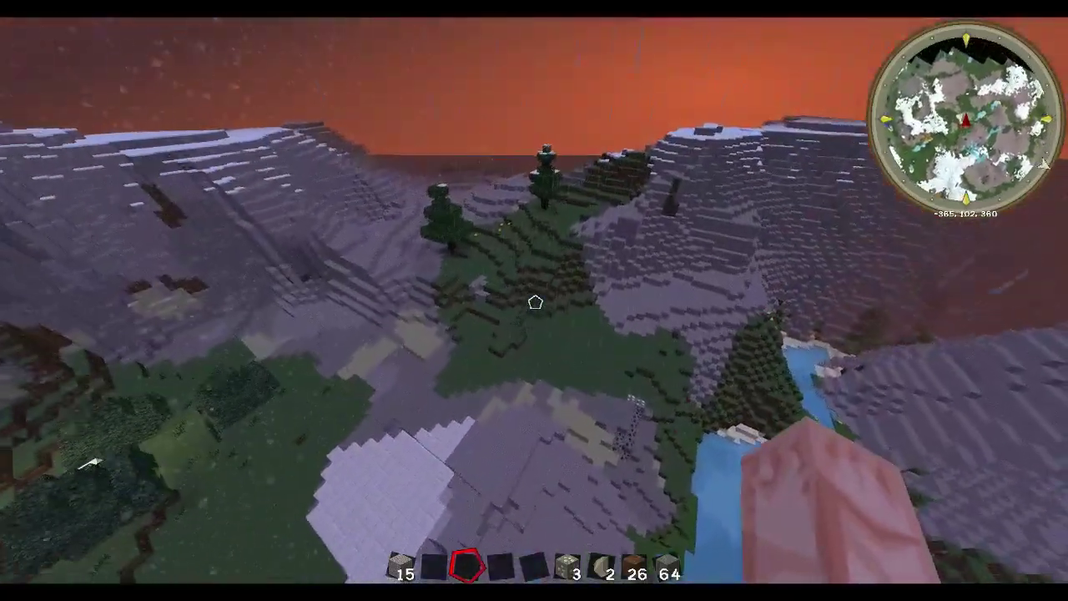
key(w)
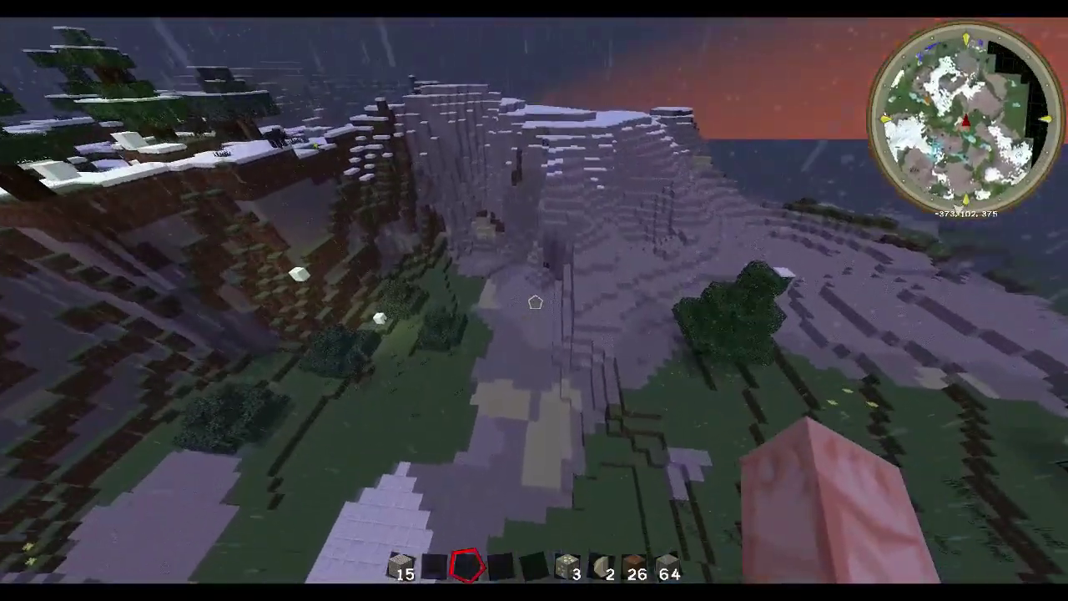
key(w)
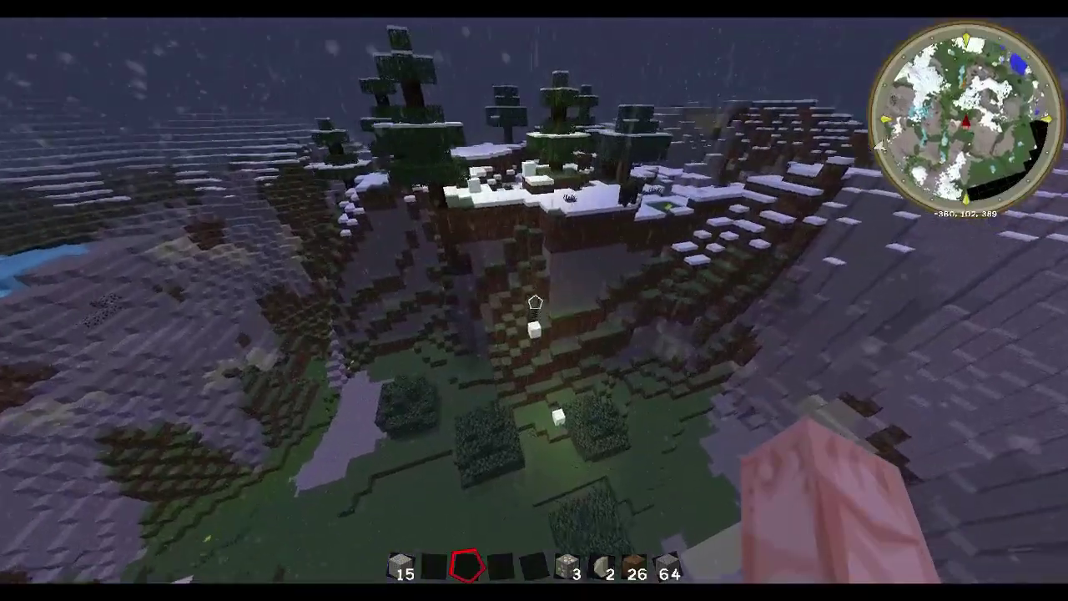
key(w)
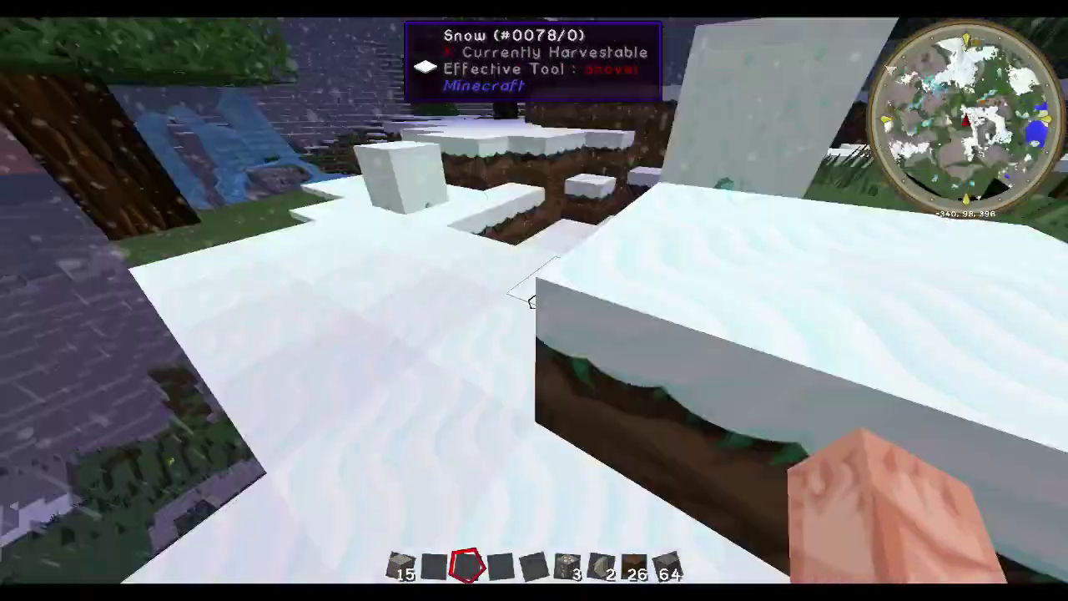
Fly across the hills to the mobs on the grassy slope and equip the Ender Rail Accelerator from the hotbar
key(w)
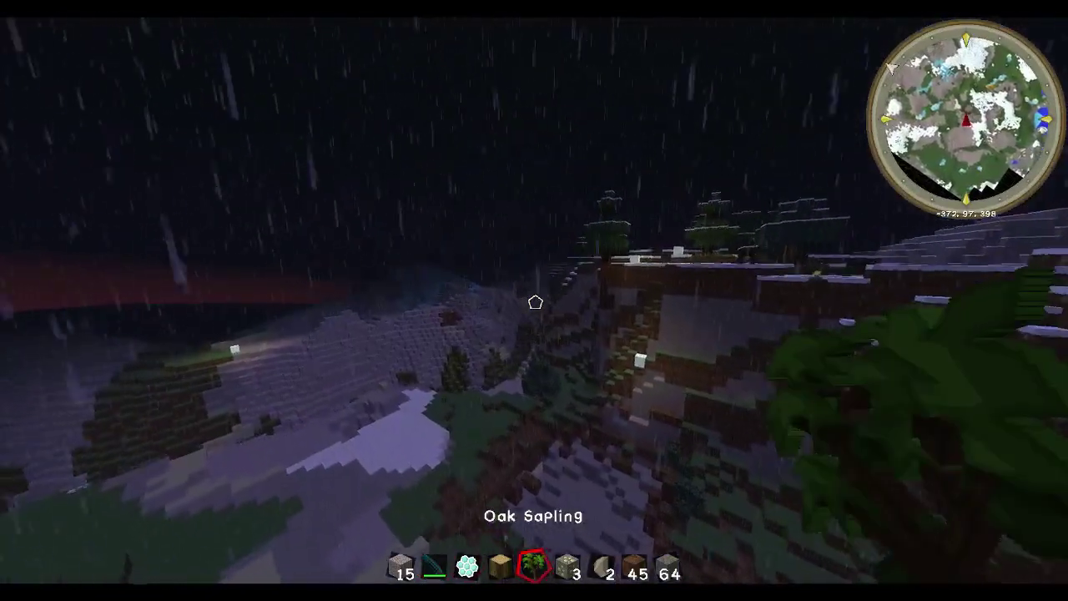
key(w)
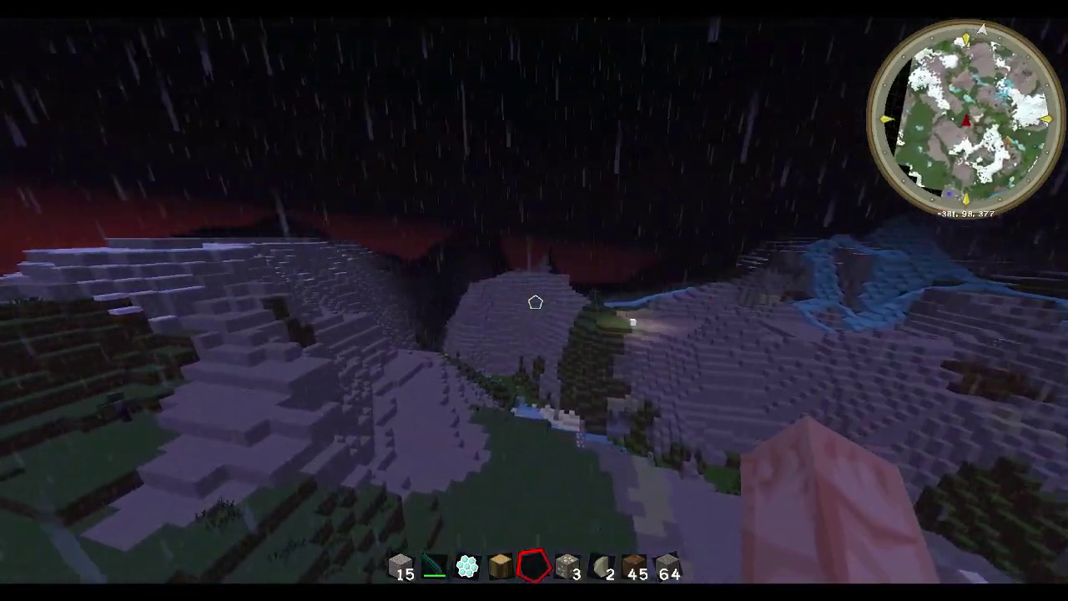
key(w)
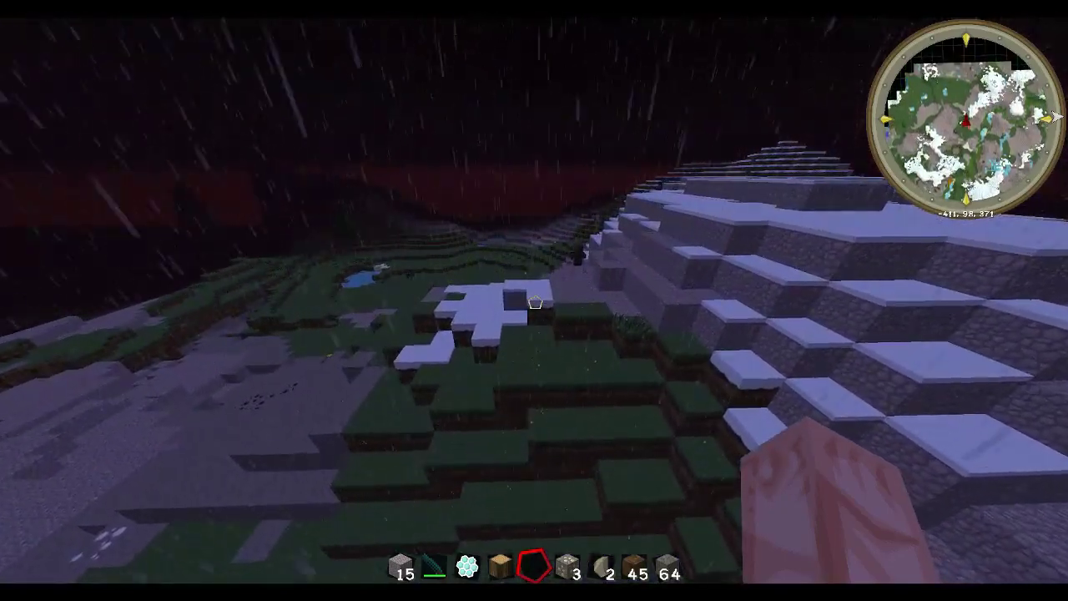
scroll(534, 302, up, 3)
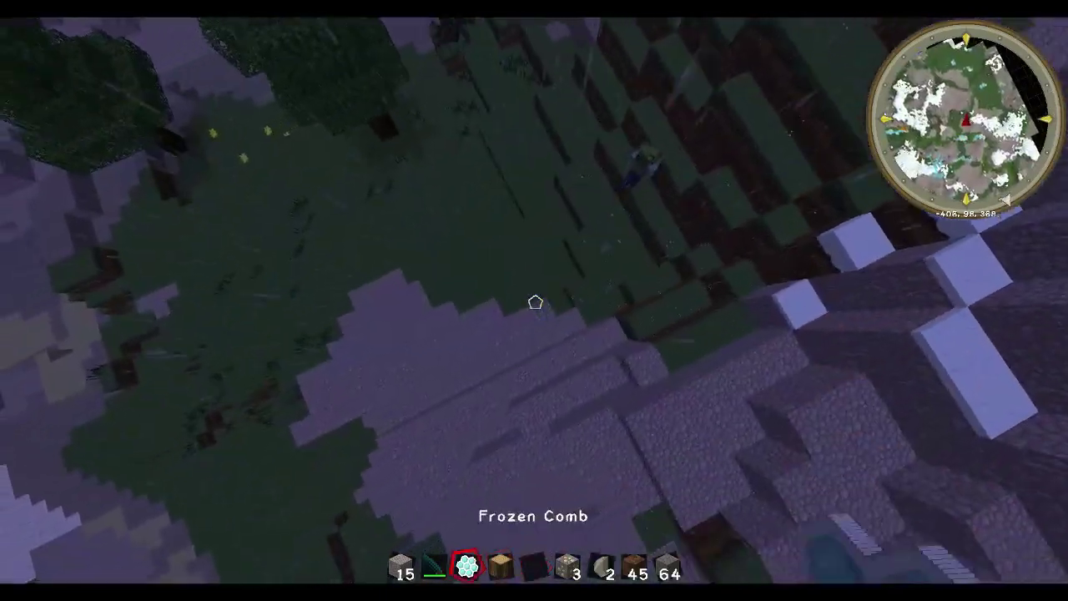
key(w)
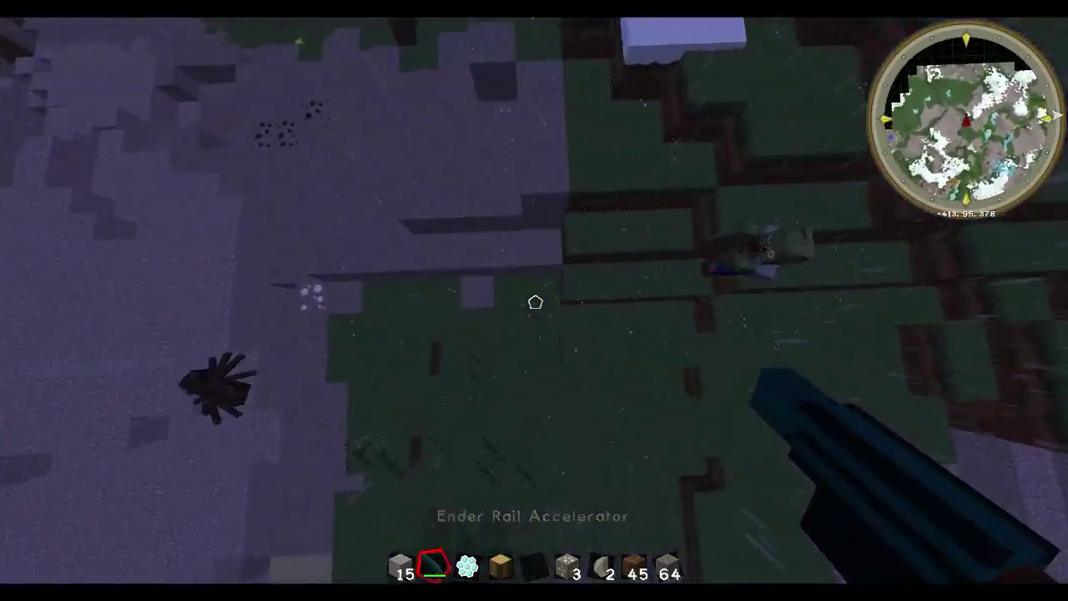